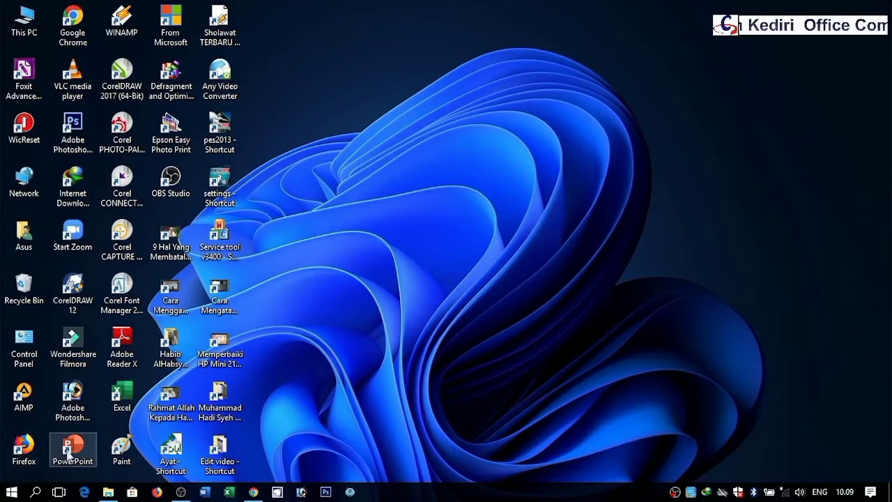
Step: Launch Word from the Start menu
left_click(11, 492)
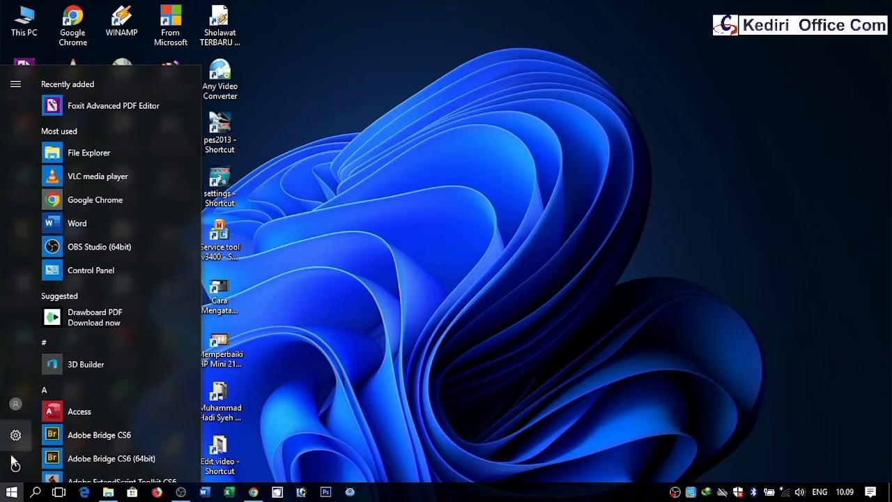
left_click(11, 492)
left_click(11, 492)
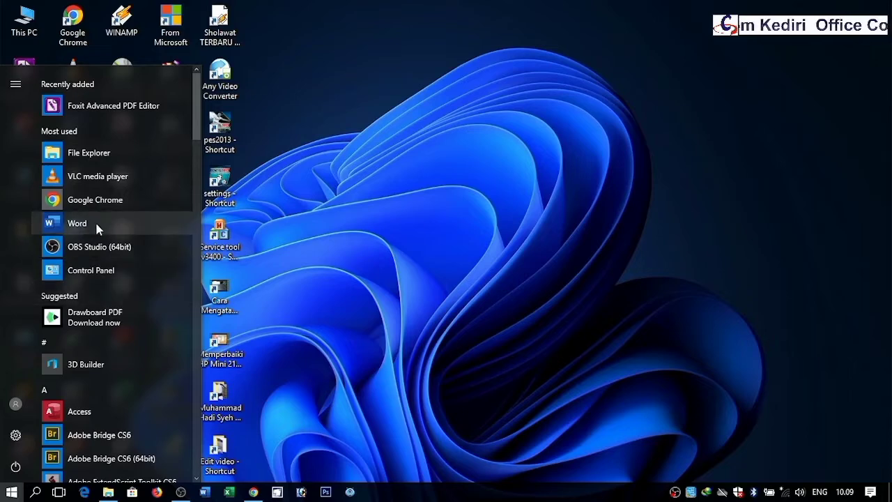
left_click(10, 493)
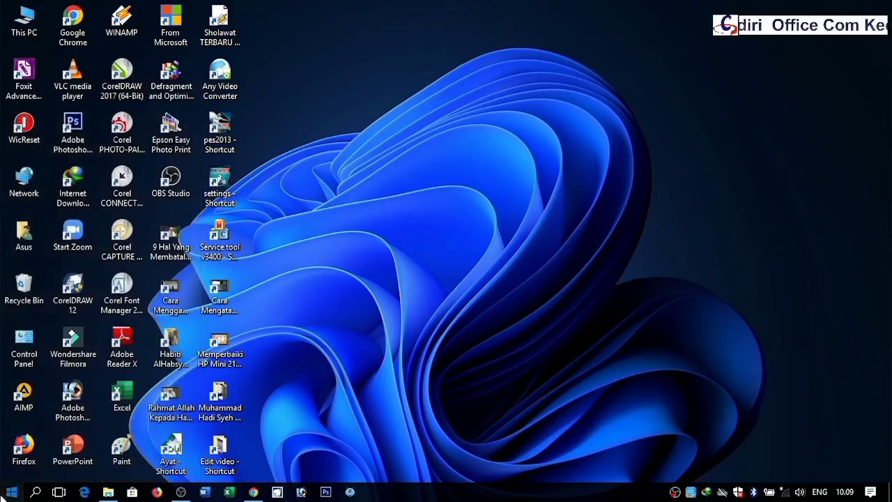
left_click(10, 493)
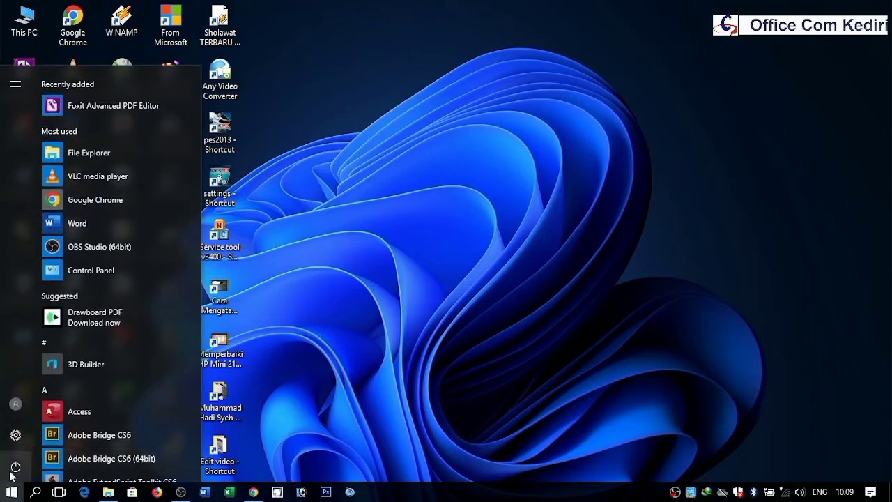
left_click(98, 227)
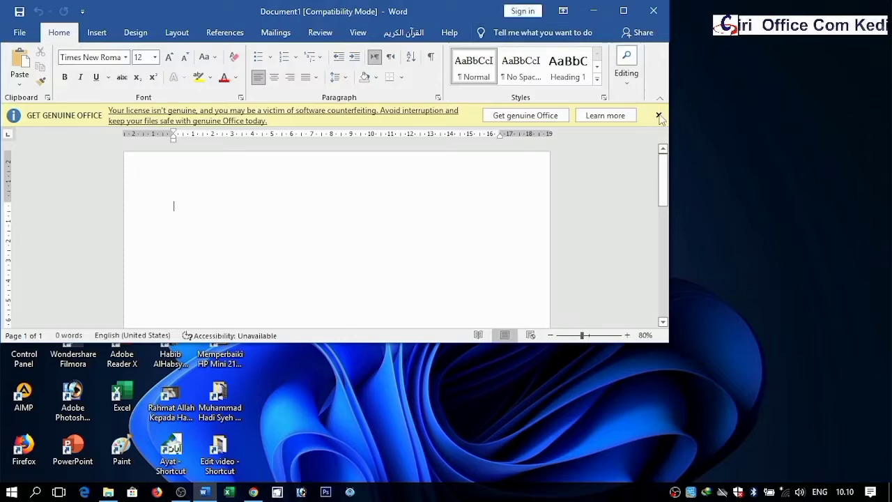
Step: Dismiss the license notice, maximize the window and zoom the page to 110%
left_click(659, 116)
left_click(623, 12)
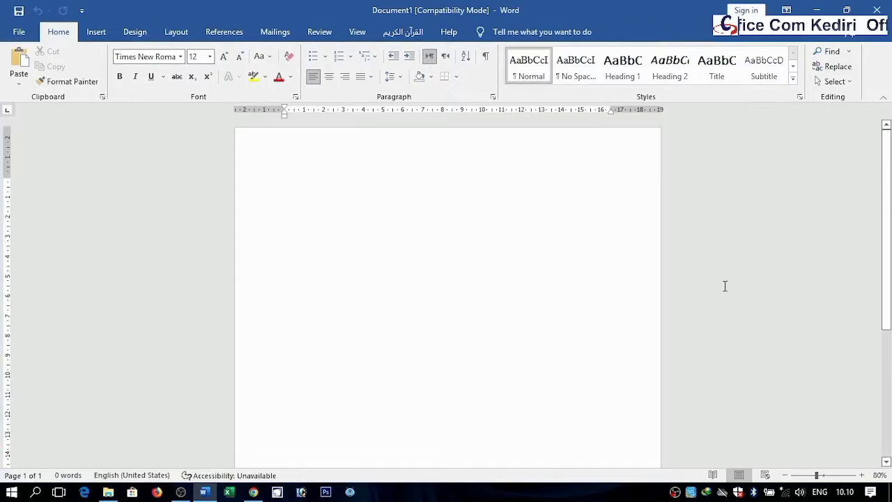
left_click(862, 476)
left_click(862, 475)
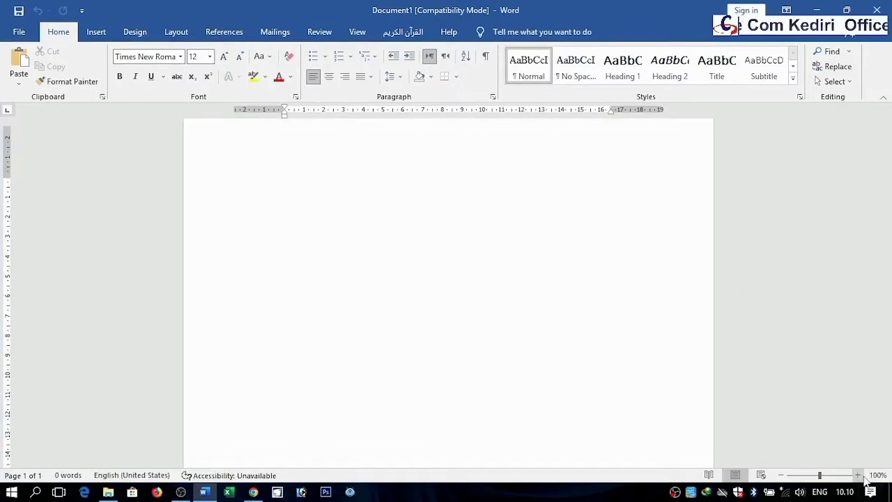
left_click(862, 475)
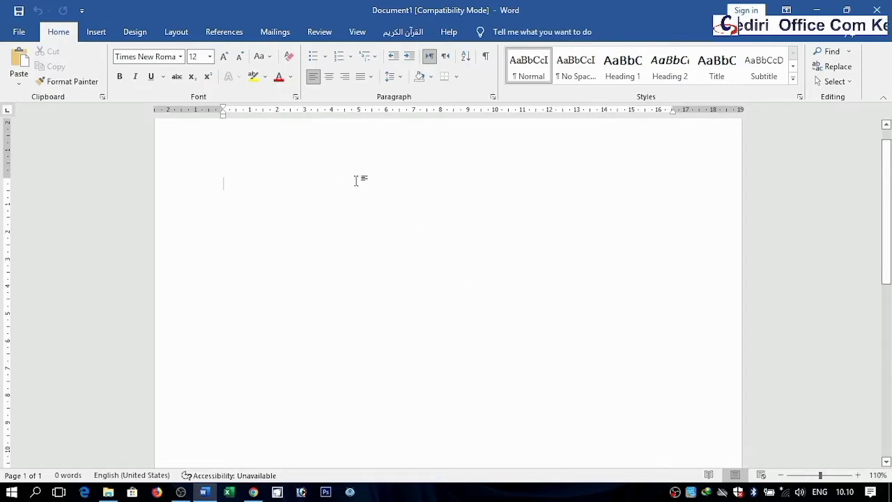
scroll(889, 178, "up", 1)
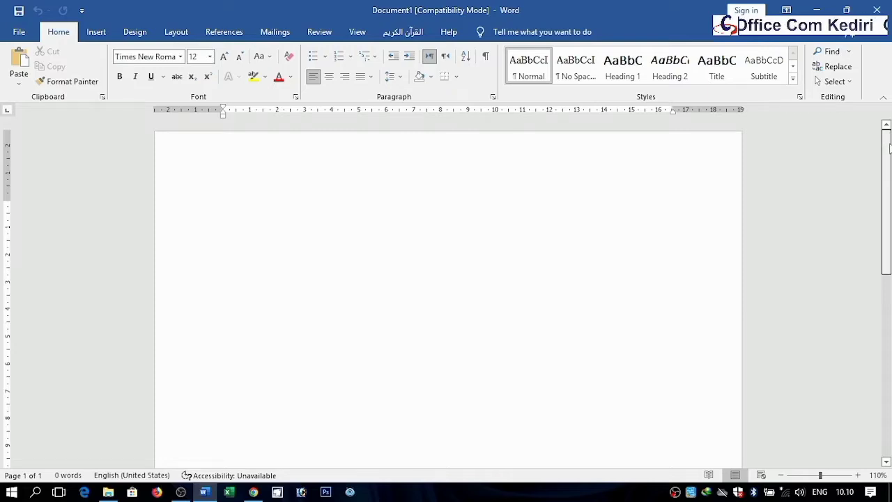
scroll(889, 154, "down", 1)
scroll(889, 171, "up", 1)
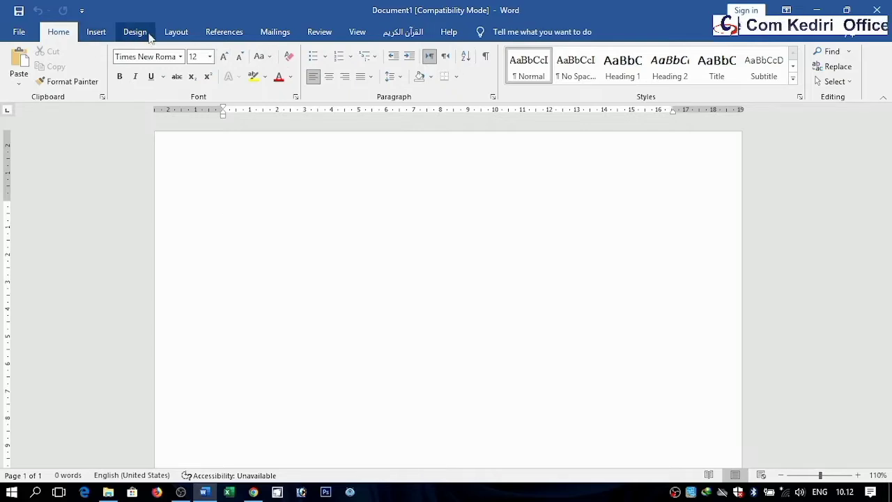
Step: Open the Custom Margins page setup dialog and look through its Margins, Paper and Layout tabs
left_click(174, 35)
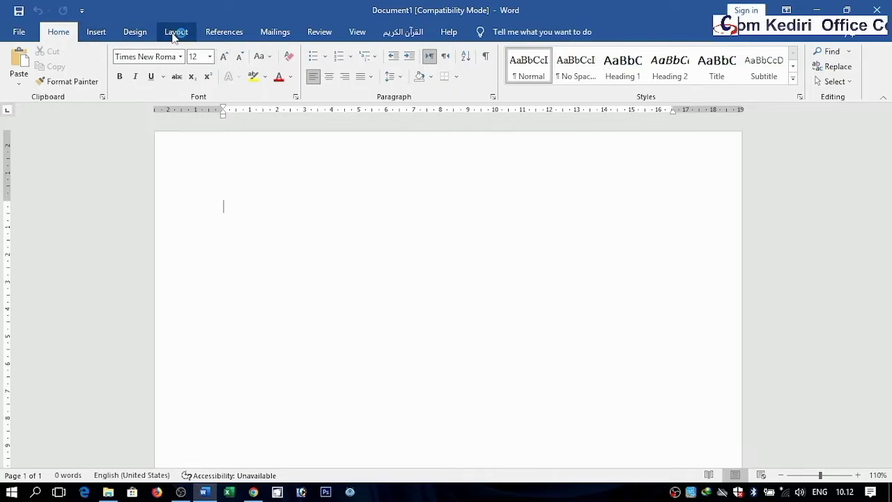
left_click(27, 34)
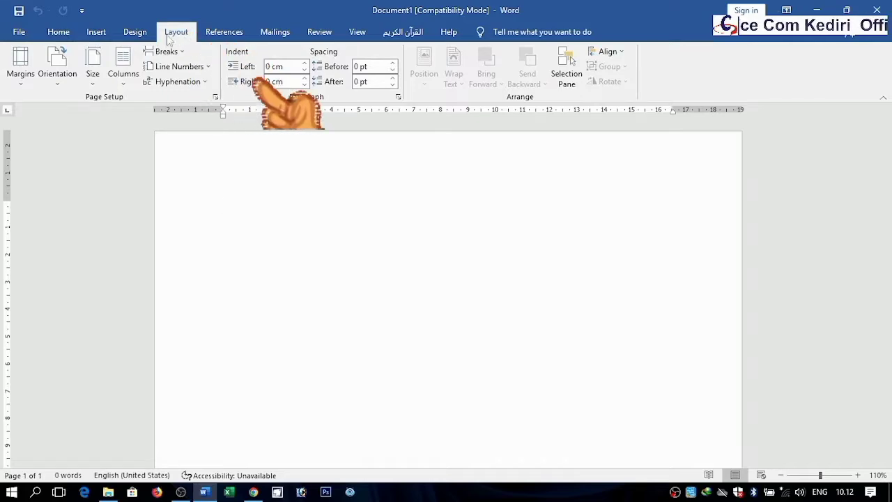
left_click(20, 74)
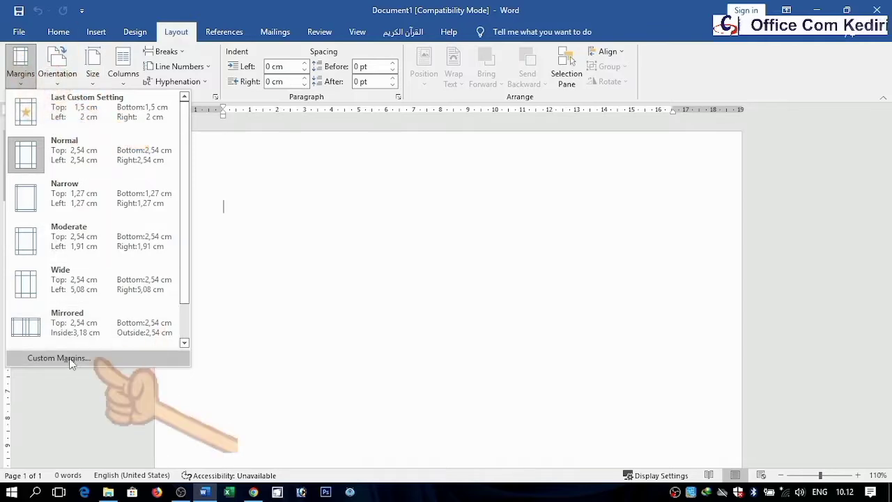
left_click(108, 358)
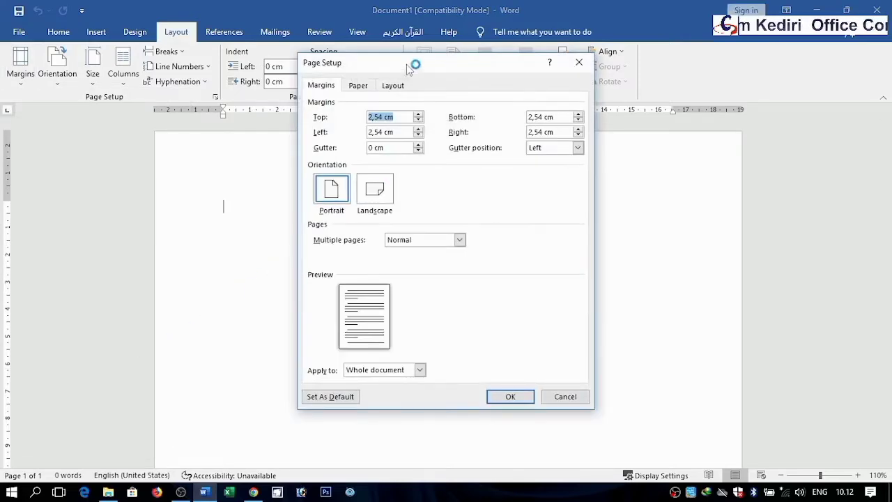
left_click_drag(412, 63, 394, 176)
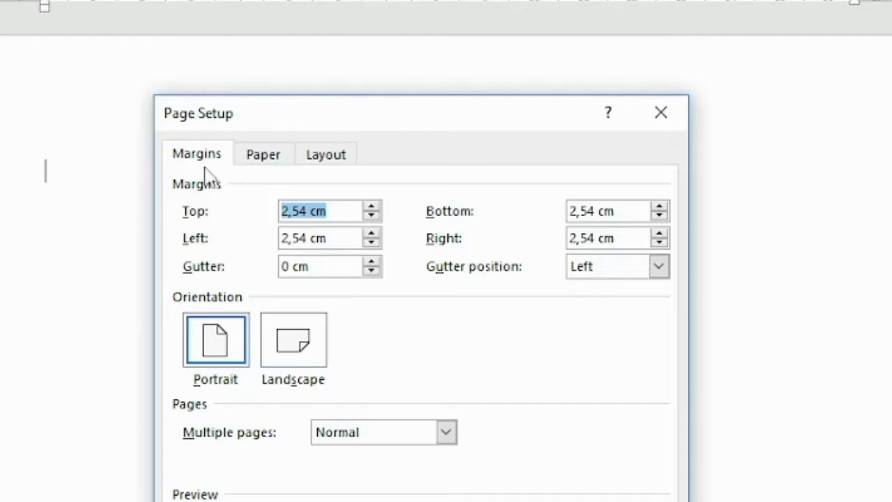
left_click(265, 159)
left_click(337, 158)
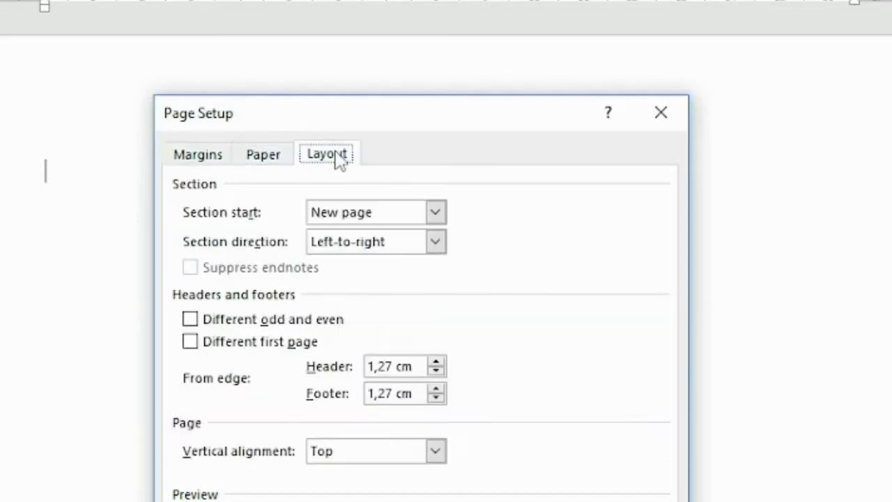
left_click(216, 160)
left_click_drag(246, 119, 359, 104)
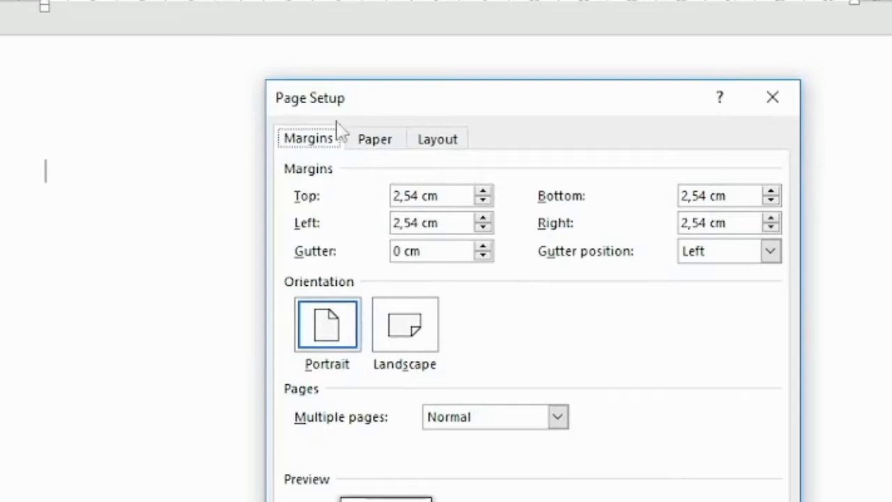
left_click(362, 148)
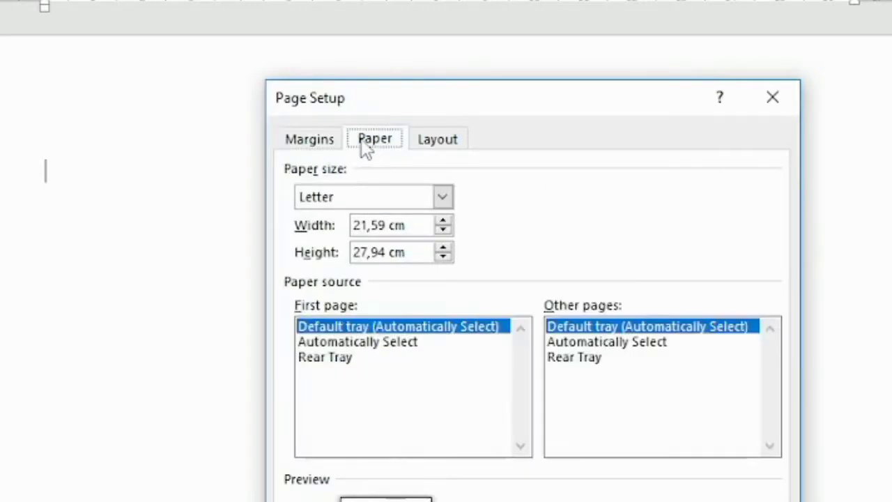
left_click(311, 146)
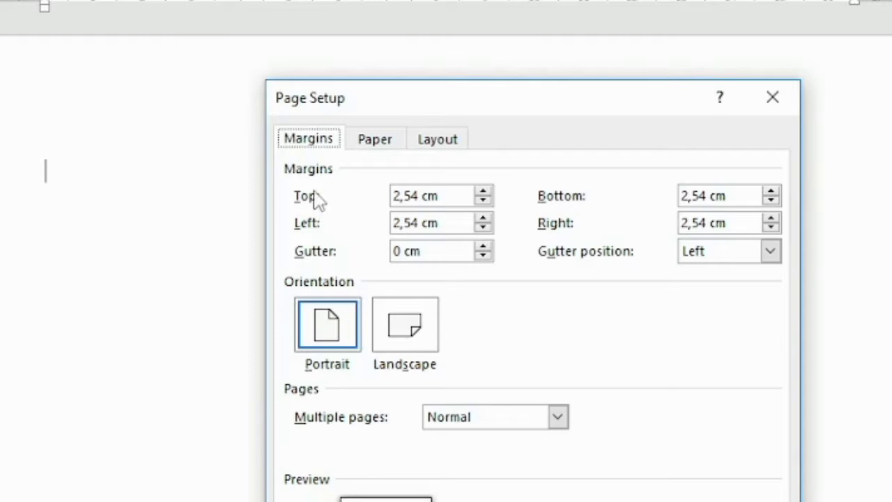
Step: Set the top margin to 3 cm and the bottom margin to 4 cm
left_click(482, 191)
left_click(482, 191)
left_click(482, 190)
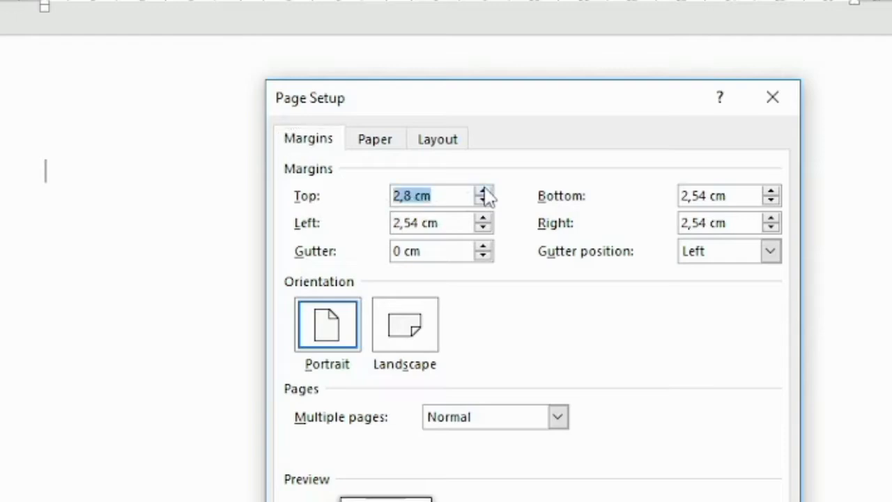
left_click(483, 191)
left_click(484, 191)
left_click(483, 191)
left_click(483, 199)
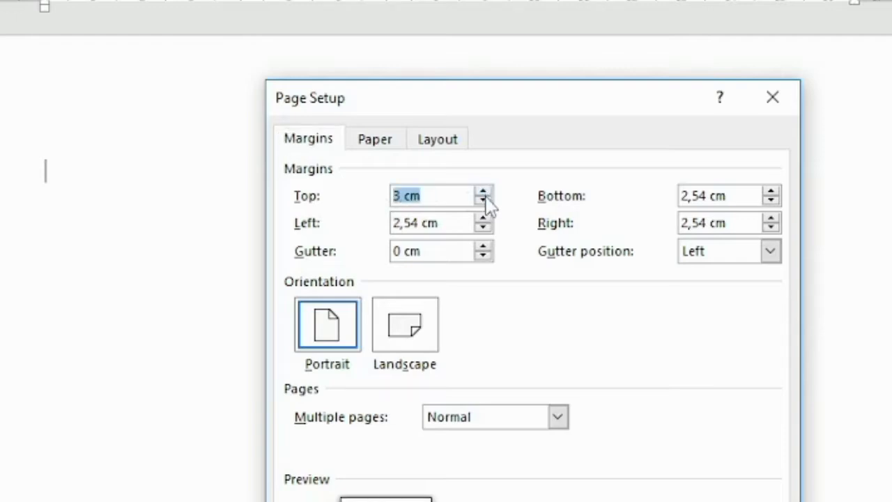
left_click(771, 191)
left_click(770, 191)
left_click(770, 191)
left_click(770, 191)
left_click(770, 191)
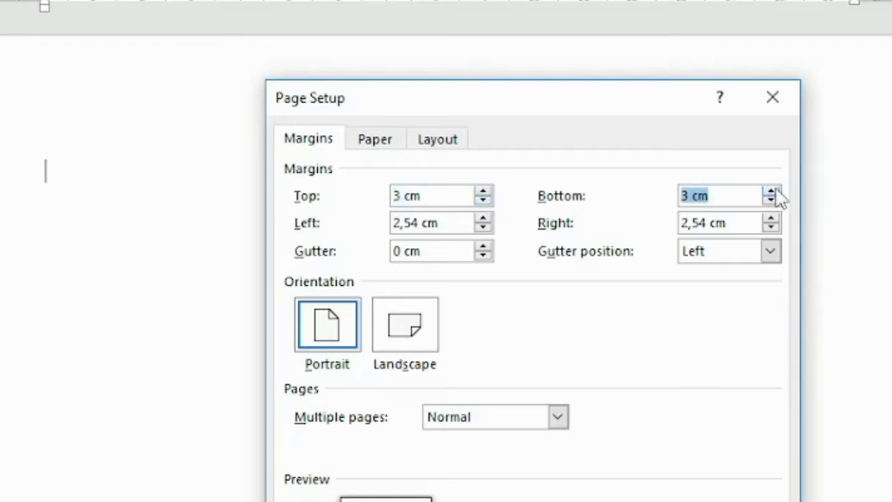
left_click(771, 191)
left_click(774, 191)
left_click(774, 191)
left_click(774, 191)
left_click(774, 191)
left_click(774, 191)
left_click(774, 191)
left_click(774, 191)
left_click(774, 191)
left_click(774, 191)
Step: Set the left margin to 4 cm and the right margin to 3 cm
left_click(482, 219)
left_click(482, 219)
left_click(482, 219)
left_click(482, 219)
left_click(482, 219)
left_click(482, 219)
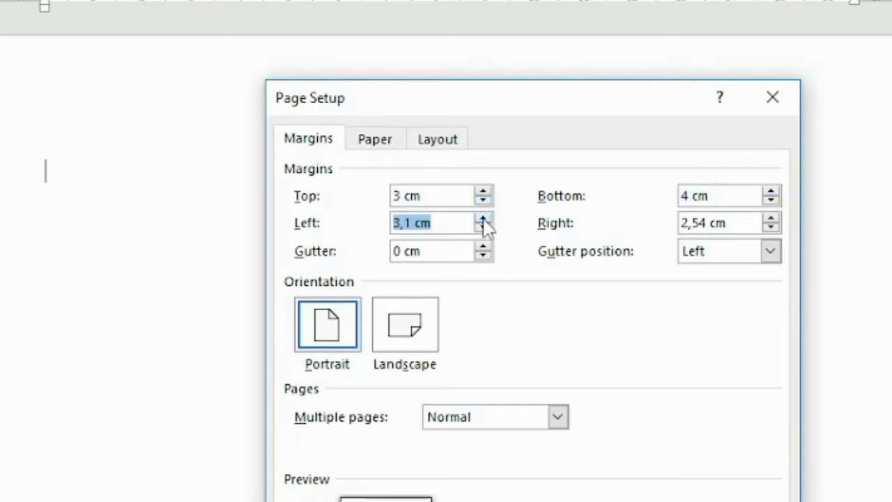
left_click(482, 219)
left_click(482, 219)
left_click(482, 219)
left_click(482, 219)
left_click(482, 218)
left_click(482, 219)
left_click(482, 219)
left_click(482, 219)
left_click(482, 218)
left_click(482, 219)
left_click(482, 228)
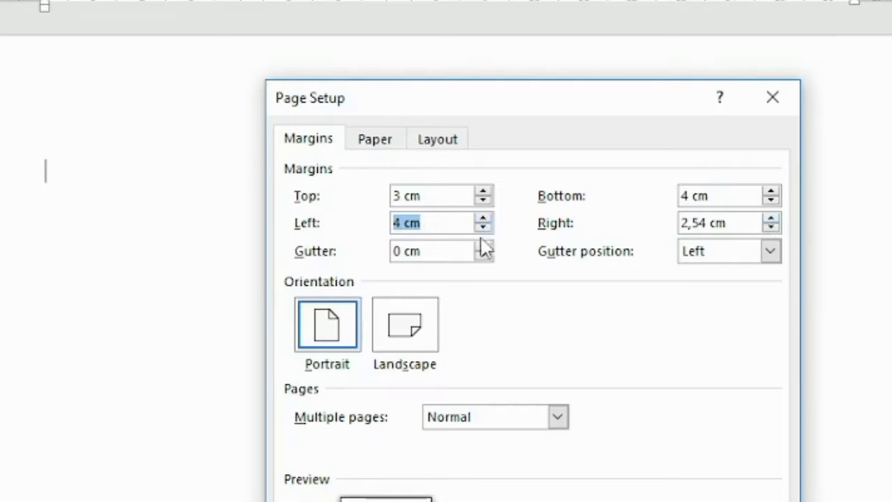
left_click(770, 219)
left_click(770, 219)
left_click(771, 219)
left_click(770, 218)
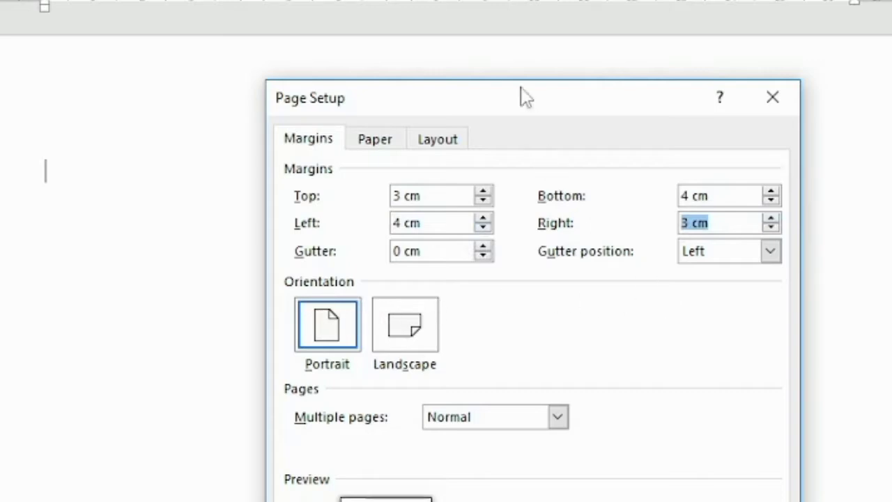
Step: Select Portrait orientation for the page
left_click_drag(521, 89, 447, 63)
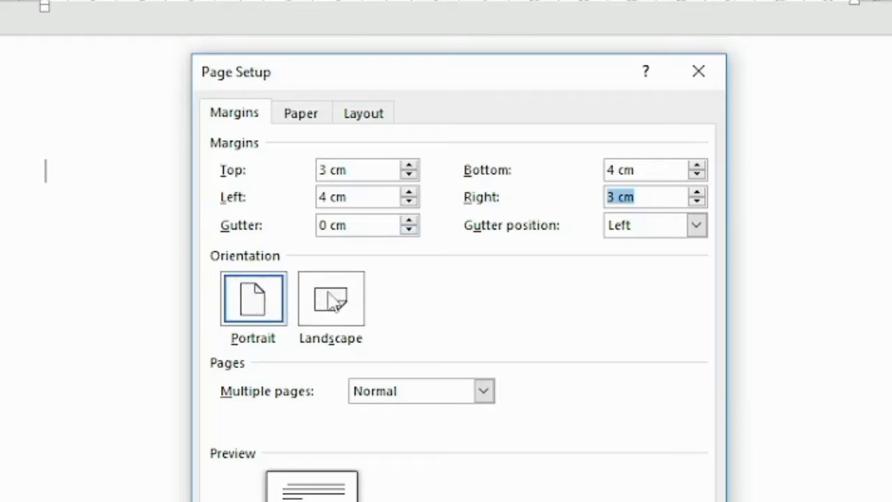
left_click(253, 292)
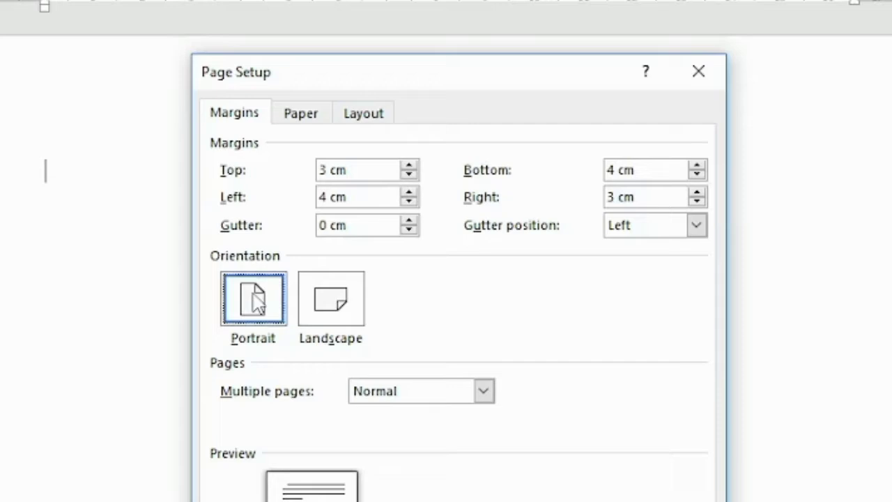
left_click(247, 116)
mouse_move(302, 81)
left_mouse_down()
mouse_move(374, 84)
mouse_move(328, 82)
mouse_move(285, 94)
mouse_move(381, 72)
mouse_move(309, 69)
left_mouse_up()
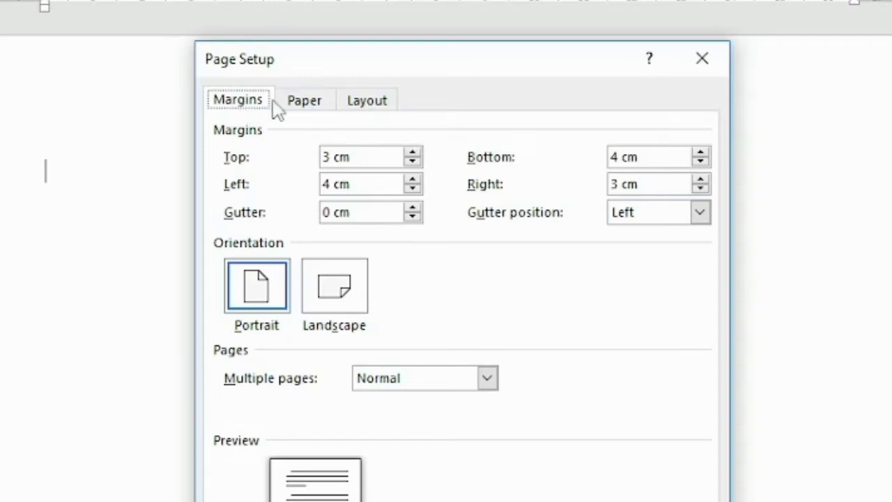
Step: Set the paper size to A4 and return to the margin settings
left_click(296, 110)
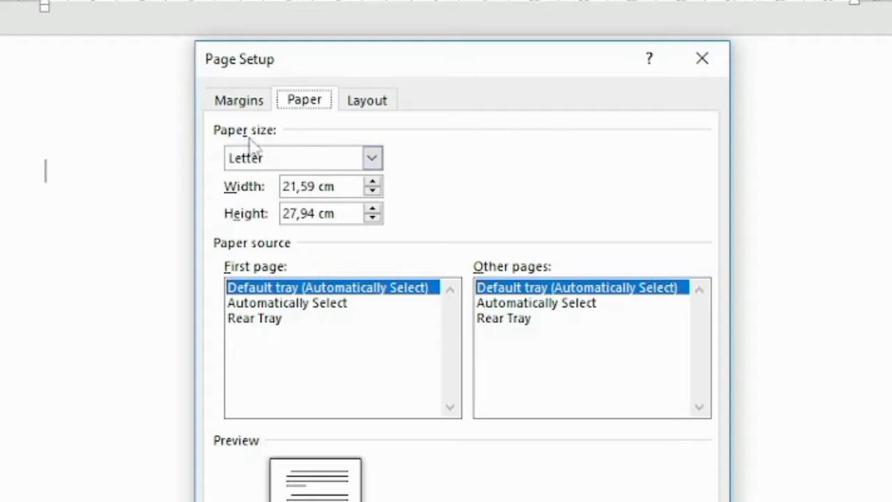
left_click(296, 161)
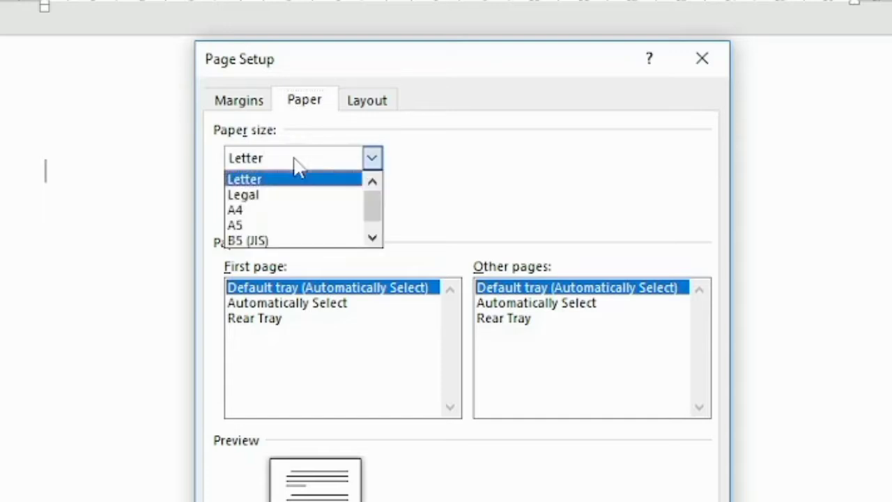
left_click(291, 211)
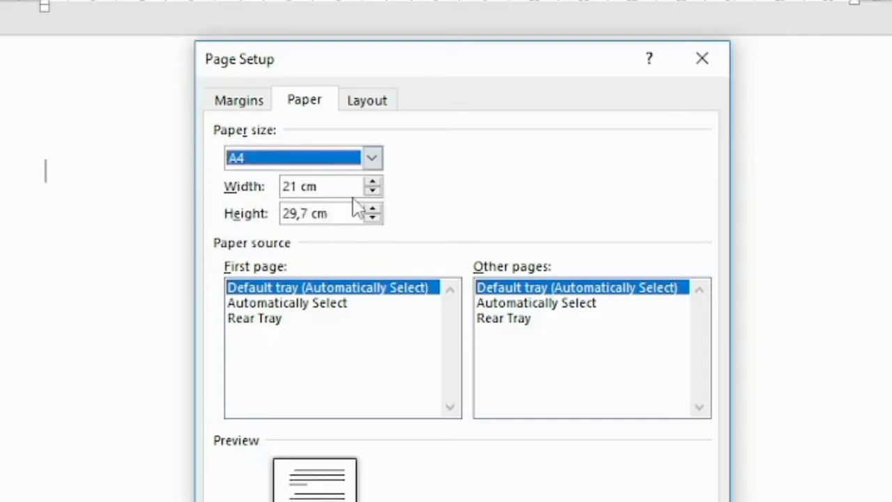
left_click(333, 159)
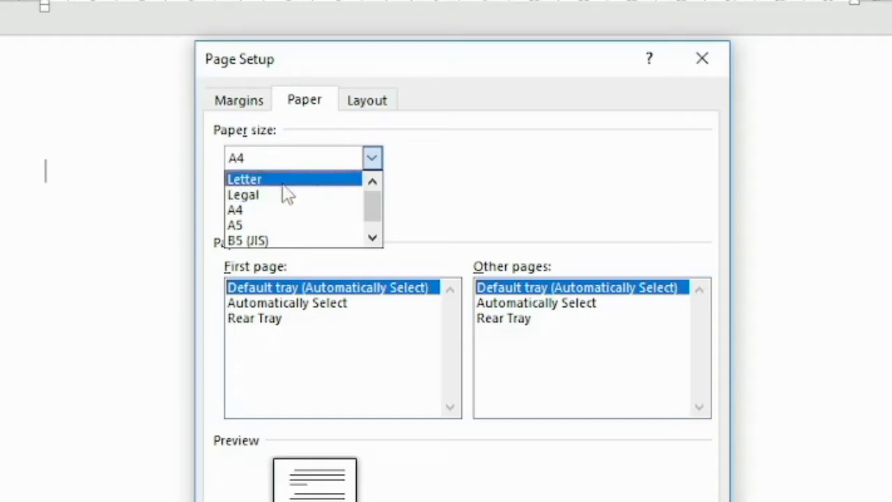
left_click(259, 214)
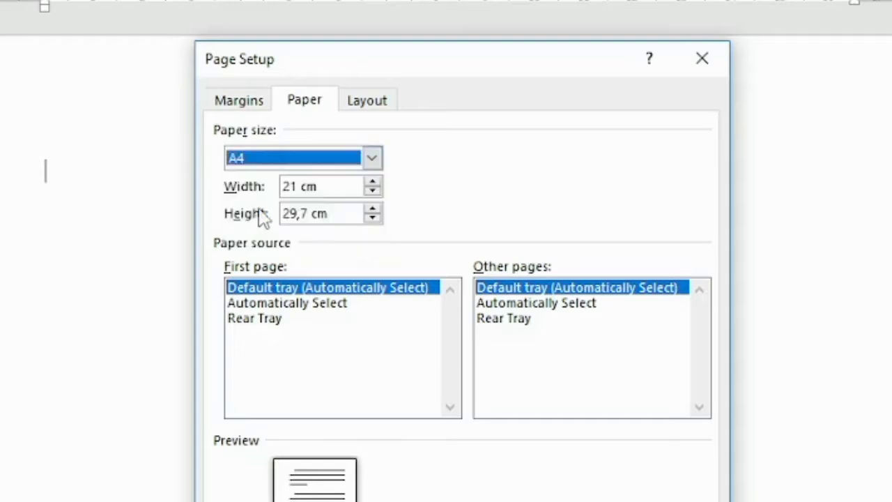
left_click(300, 105)
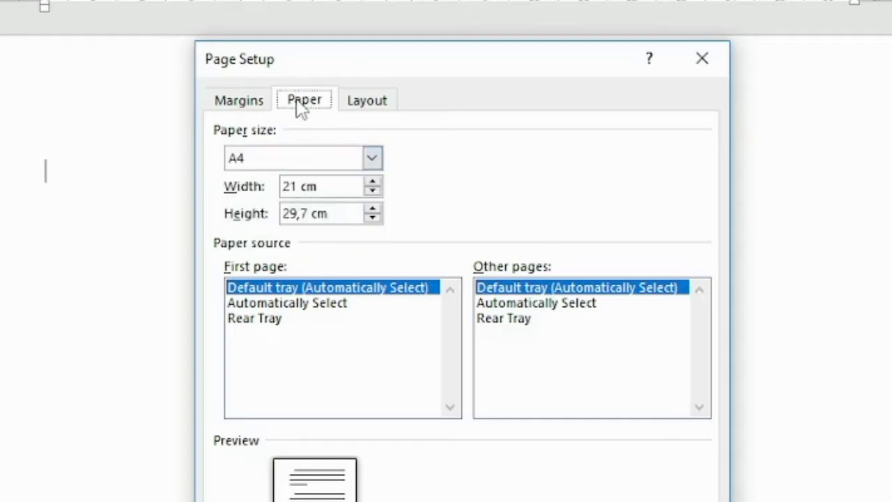
left_click(249, 103)
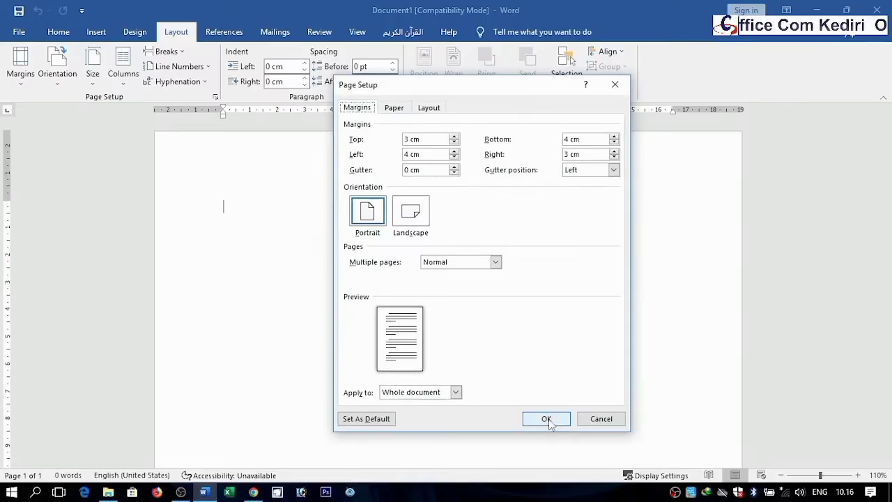
Step: Apply the page setup and choose Times New Roman as the document font
left_click(546, 420)
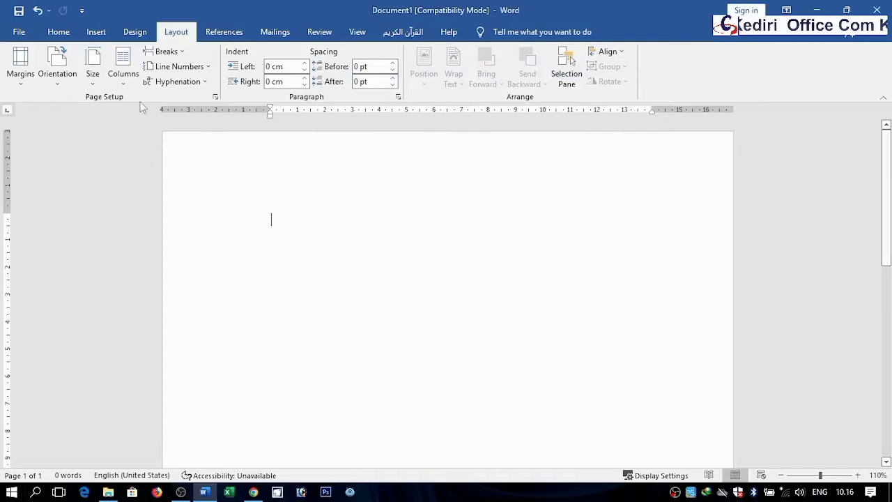
left_click(60, 32)
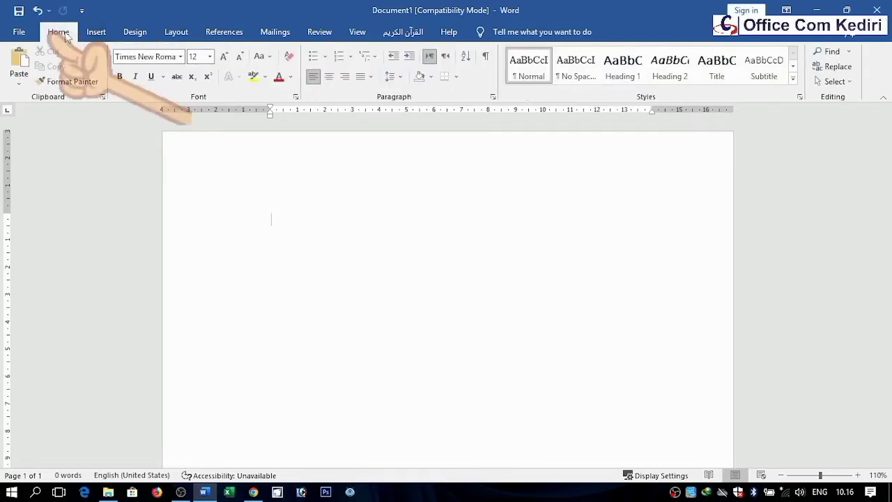
left_click(181, 57)
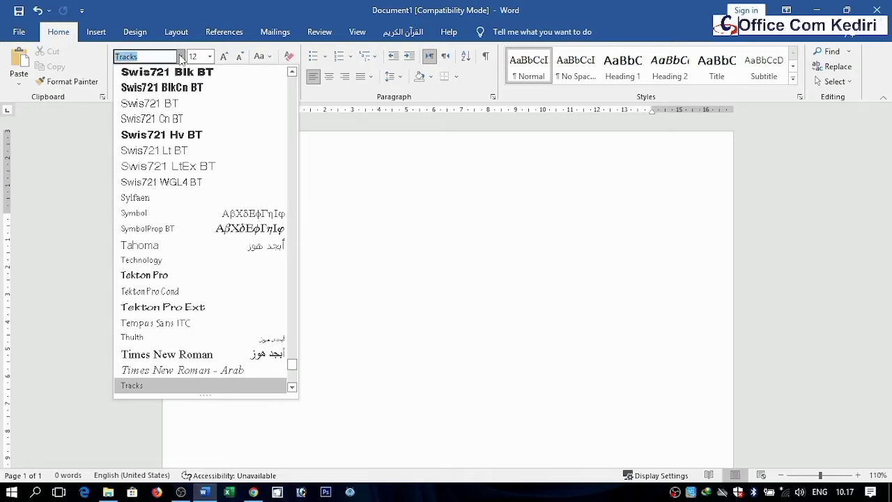
left_click(158, 57)
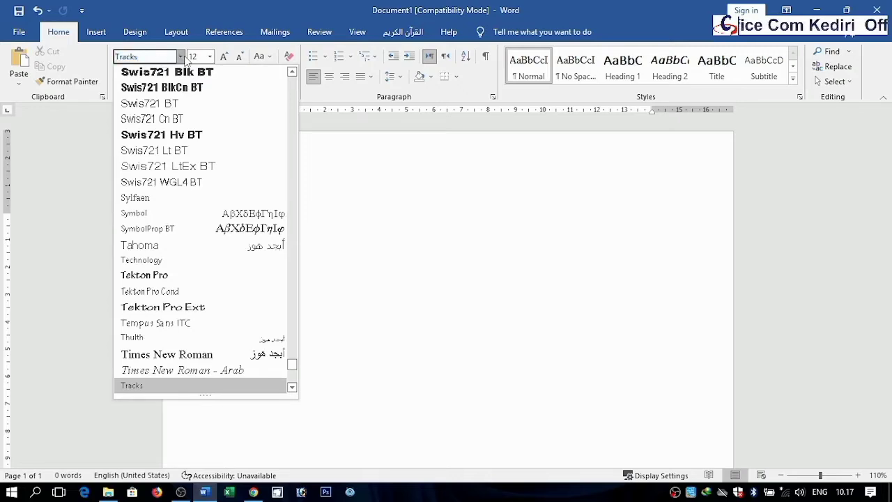
left_click(183, 58)
left_click(182, 57)
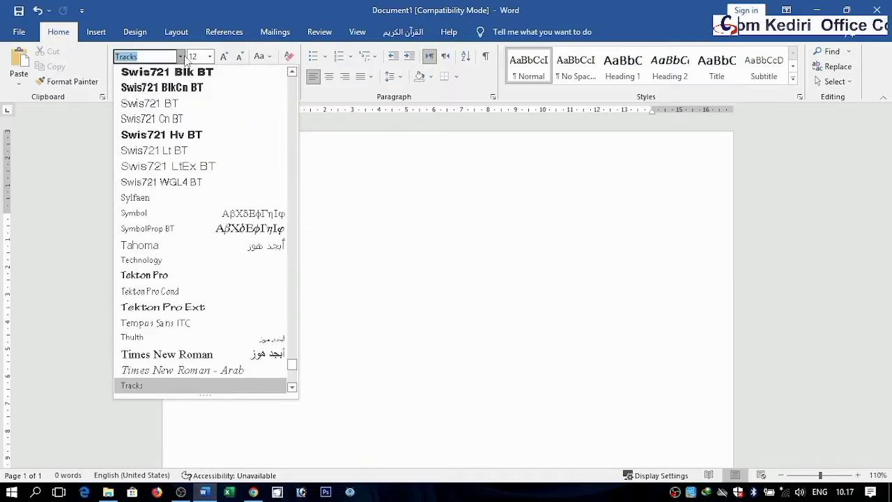
type("Times New Roma")
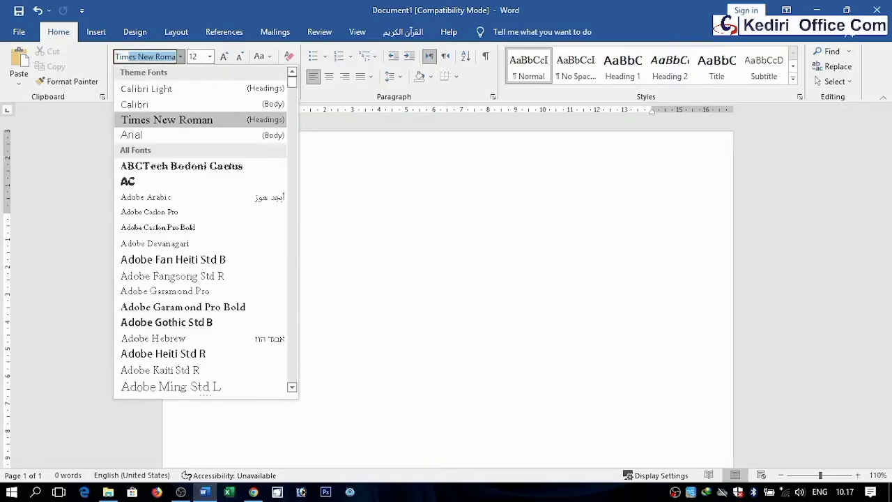
left_click(154, 121)
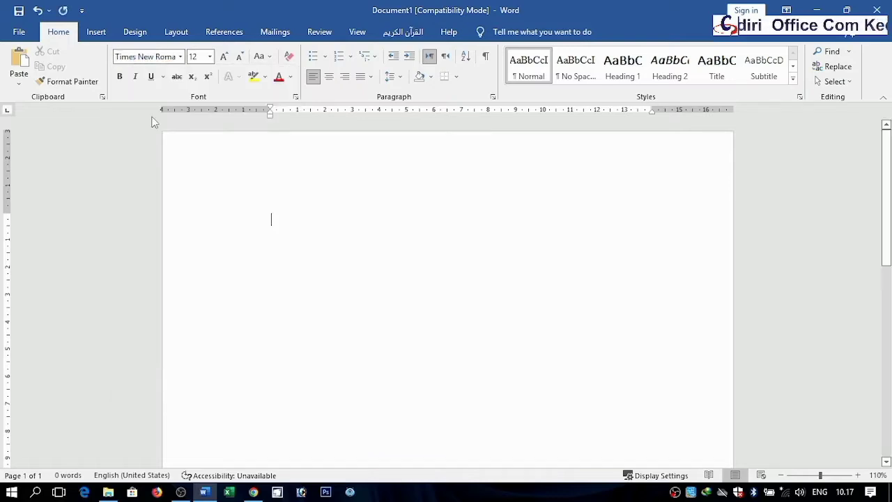
Step: Set the font size to 12 pt
left_click(209, 56)
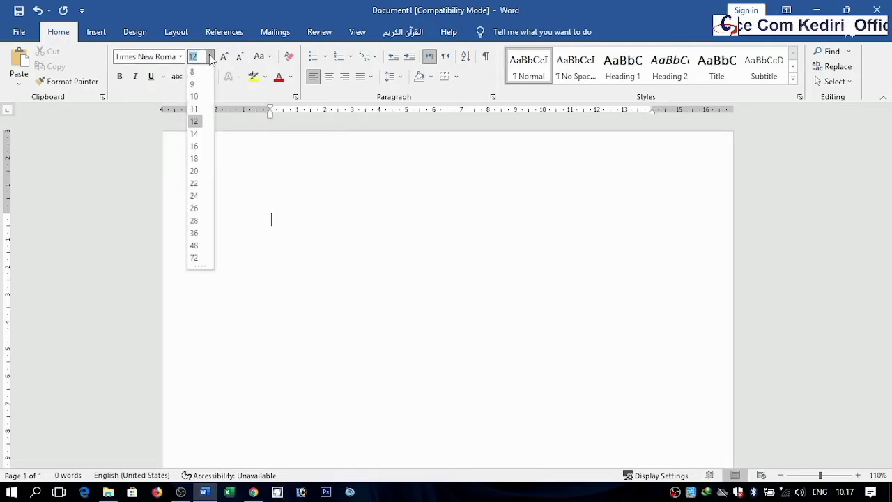
left_click(195, 123)
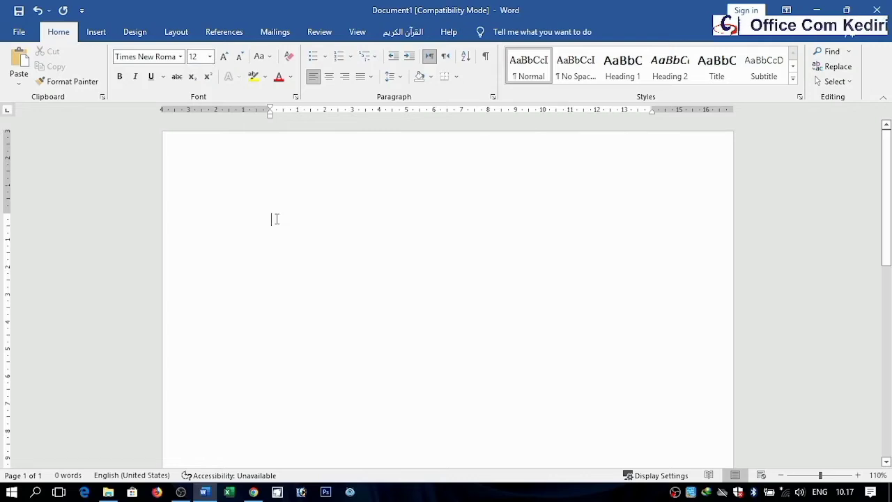
left_click(211, 56)
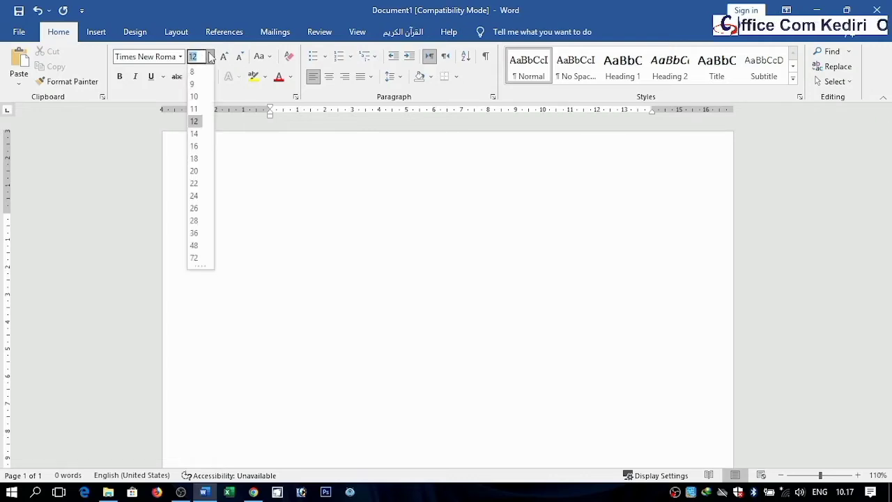
left_click(210, 57)
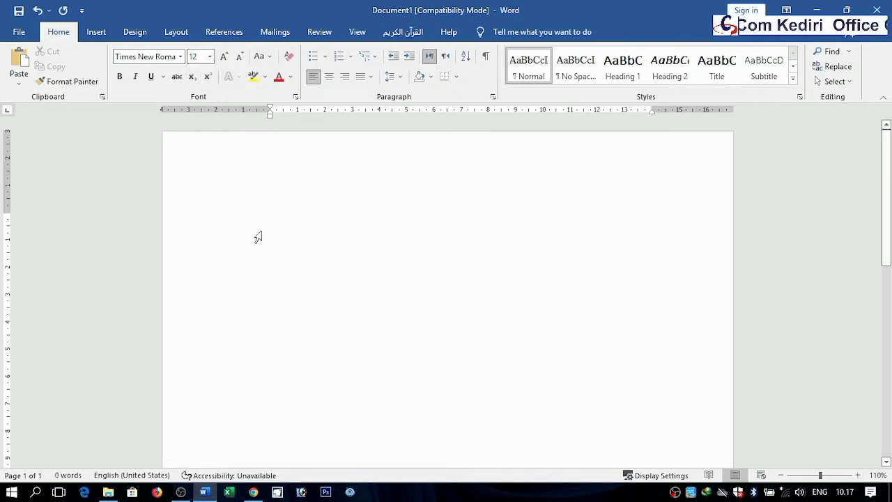
Step: Type the heading Pendahuluan and start a new line below it
type("pe")
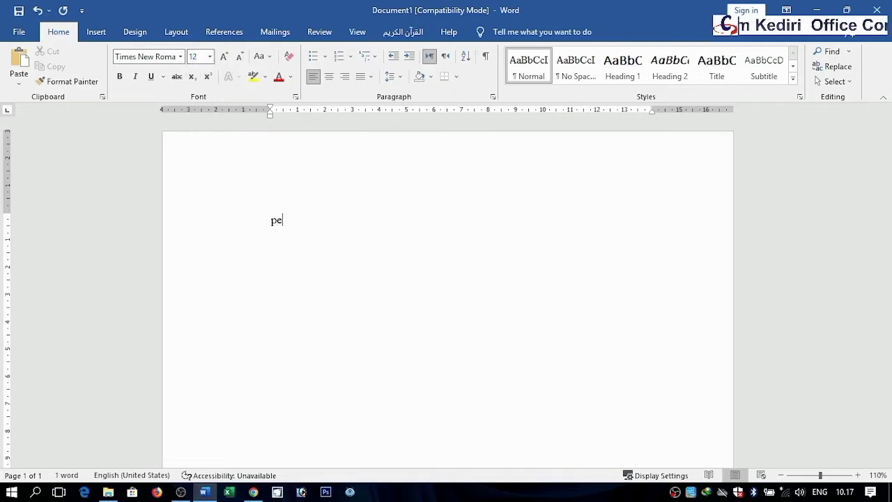
type("nda")
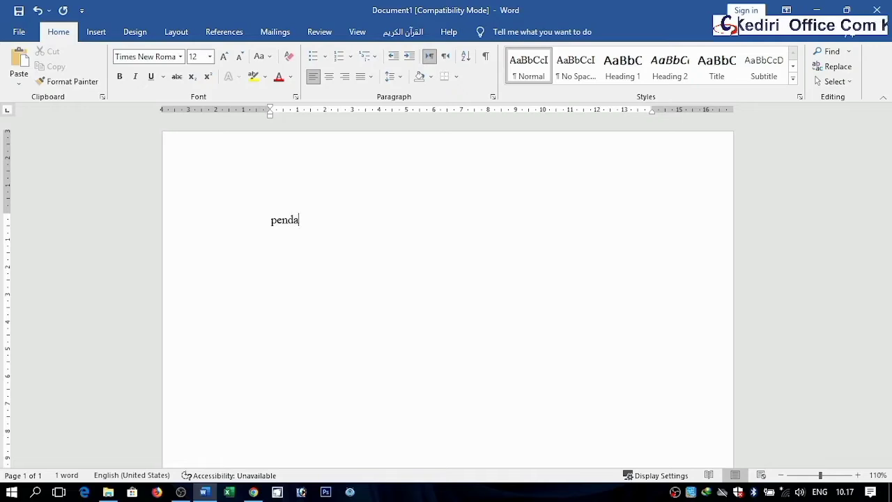
type("hul")
type("uan")
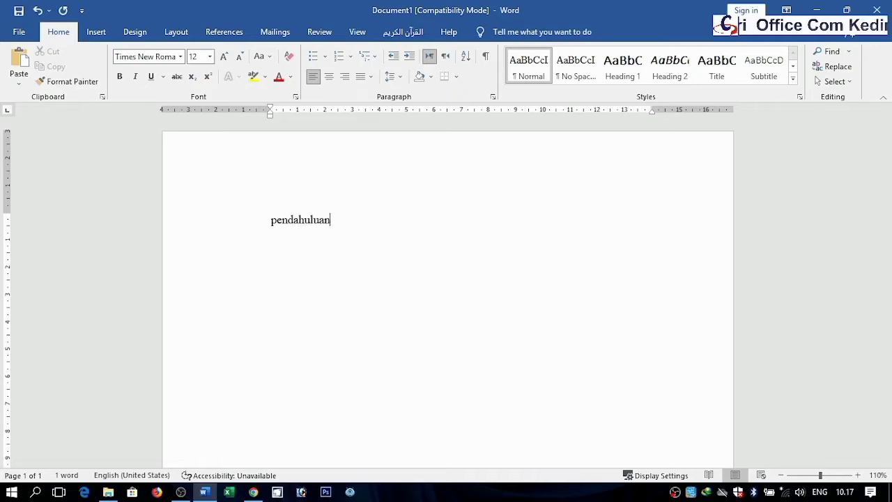
key("Return")
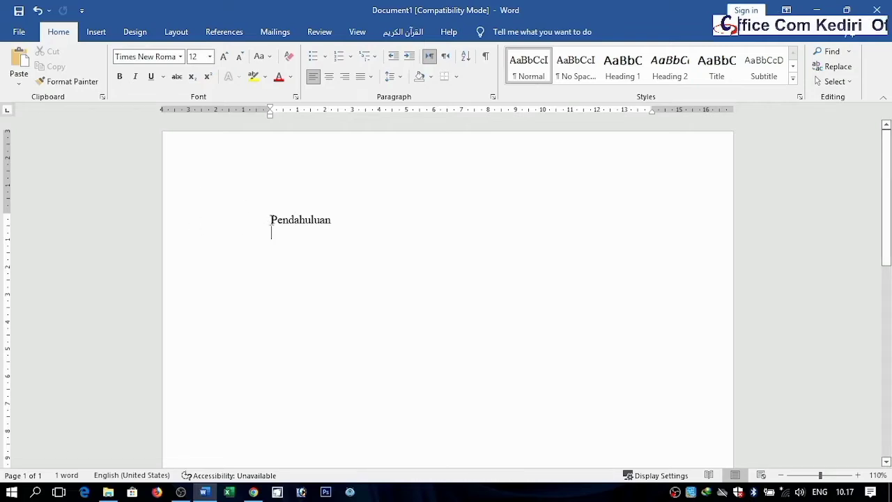
Step: Open the custom margin settings to review the page margins, then close the dialog
left_click(858, 477)
left_click(858, 477)
left_click(857, 477)
left_click(857, 476)
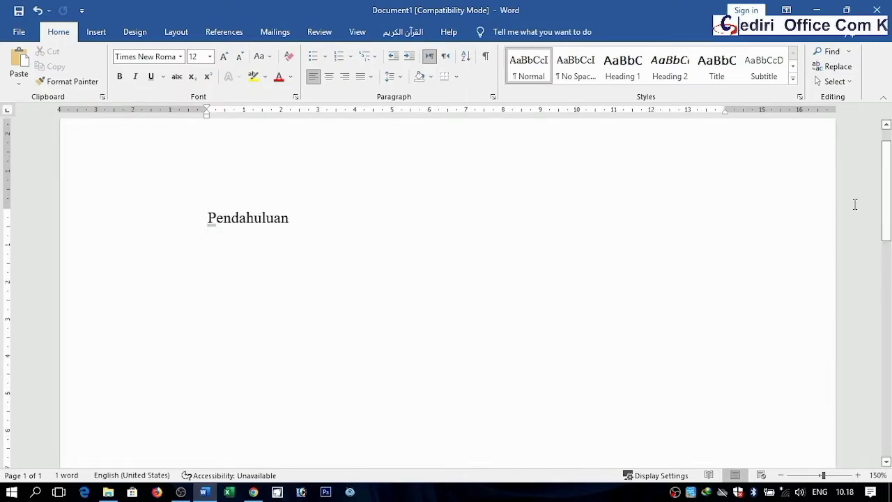
left_click_drag(890, 198, 889, 172)
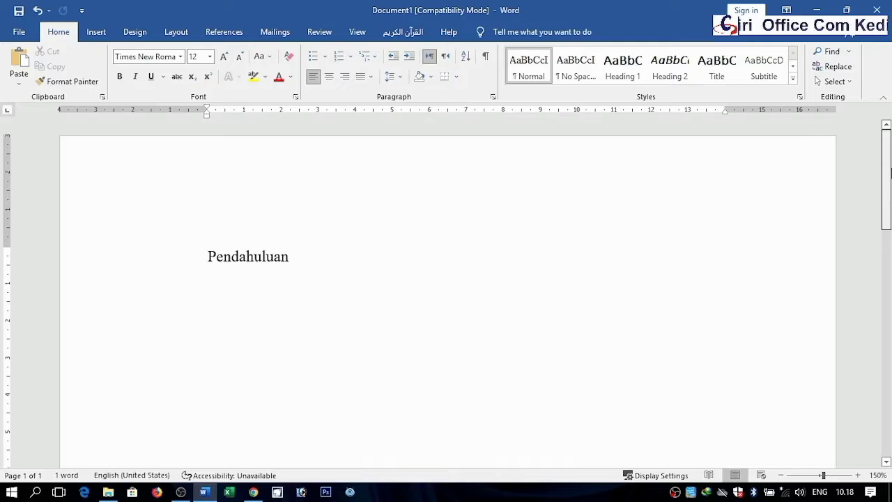
scroll(889, 171, "down", 1)
key("Return")
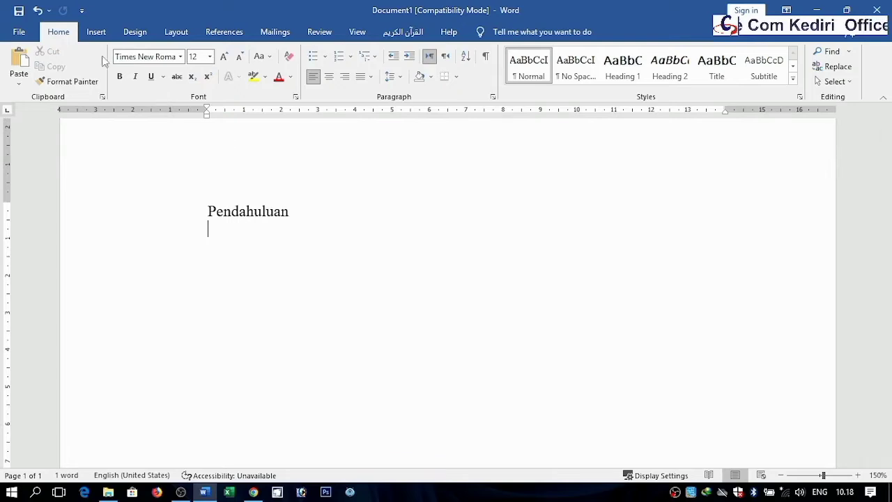
left_click(175, 35)
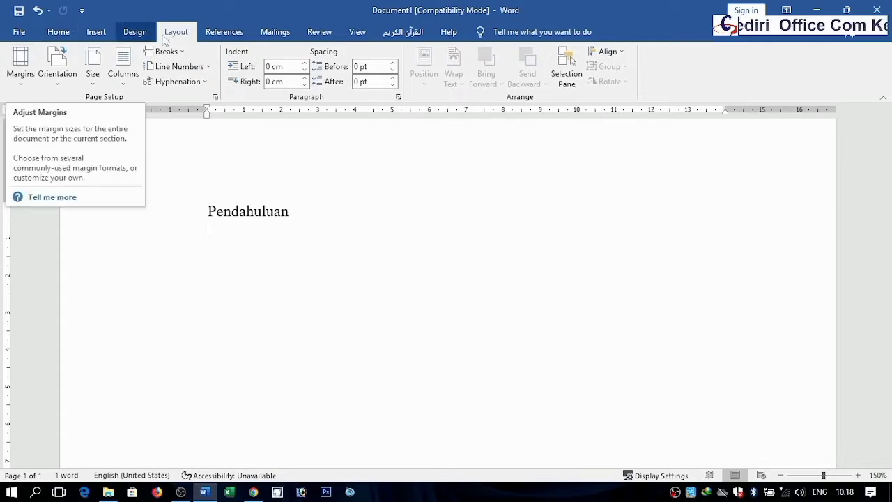
left_click(19, 70)
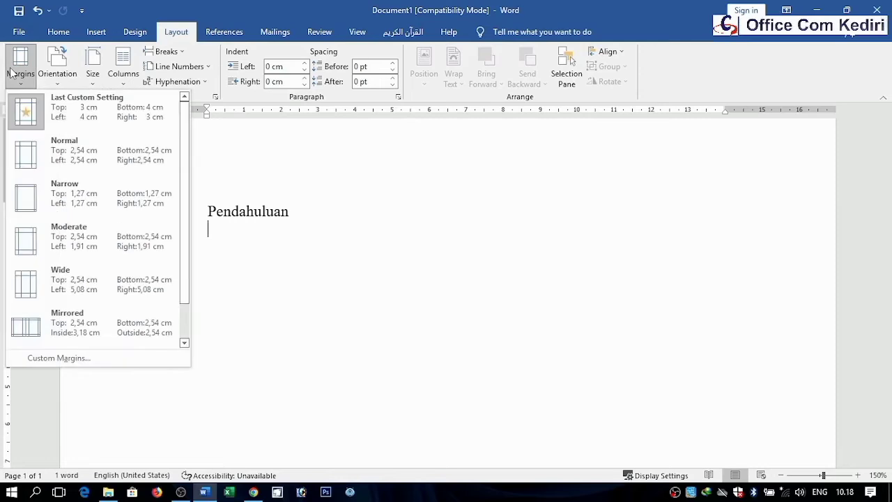
left_click(42, 357)
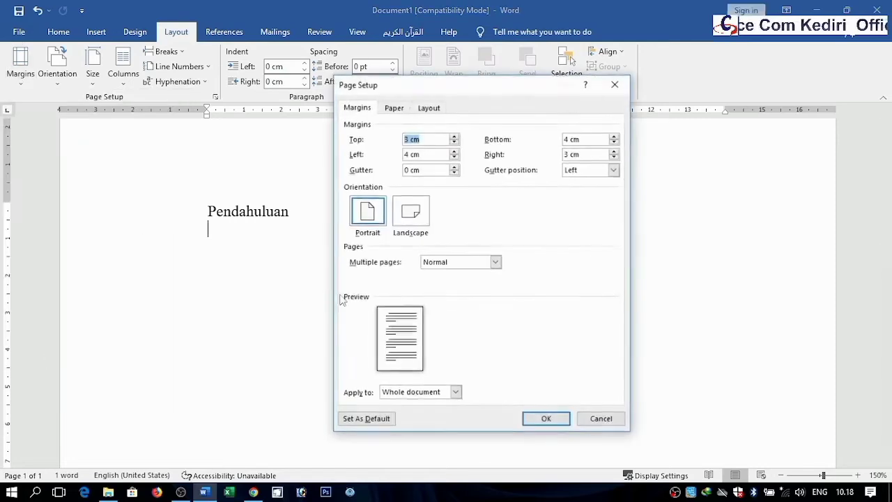
left_click(394, 109)
left_click(368, 111)
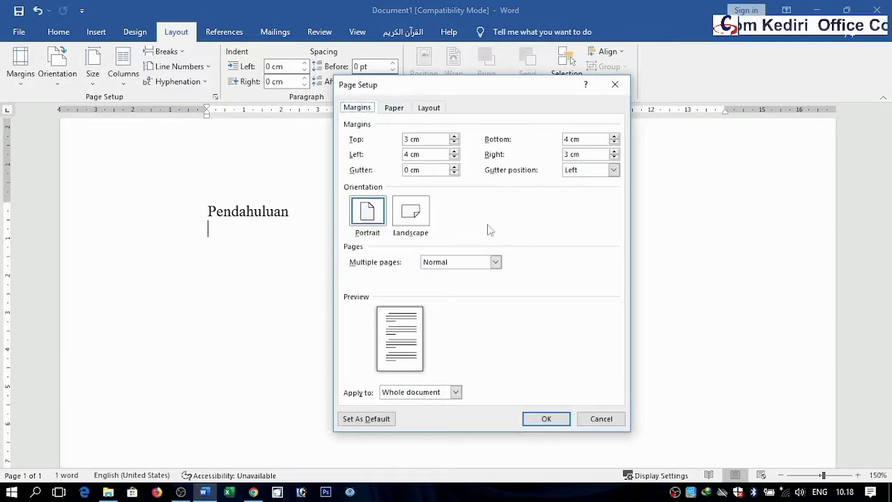
left_click(546, 420)
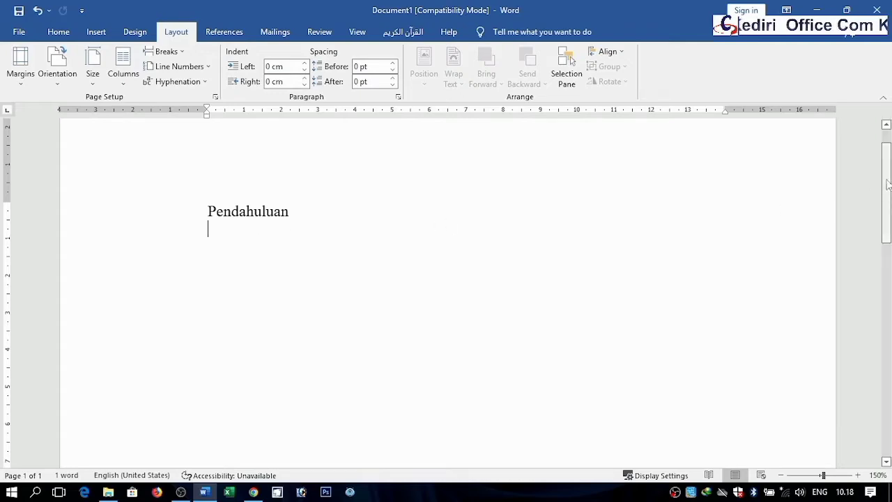
mouse_move(886, 191)
left_mouse_down()
mouse_move(889, 293)
mouse_move(889, 179)
left_mouse_up()
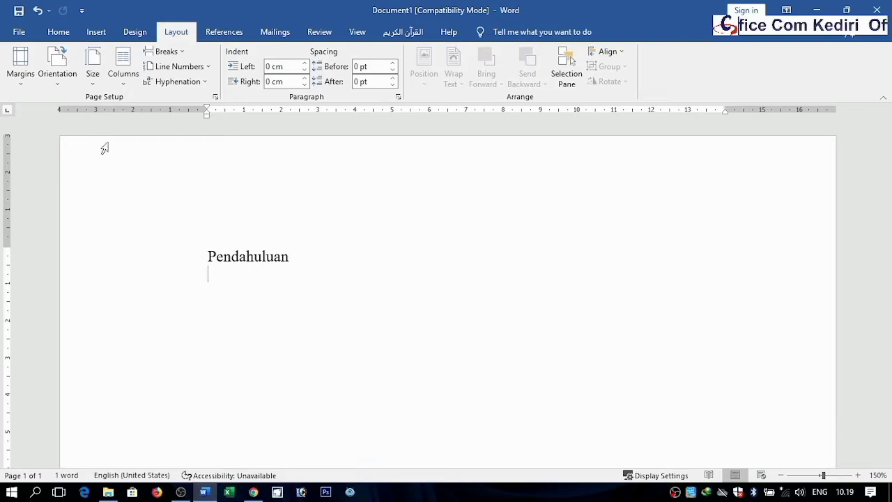
left_click(20, 33)
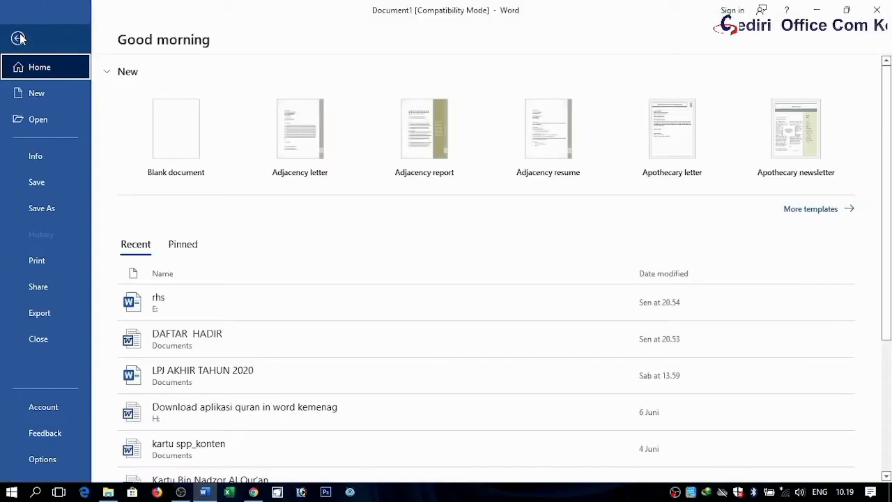
left_click(20, 33)
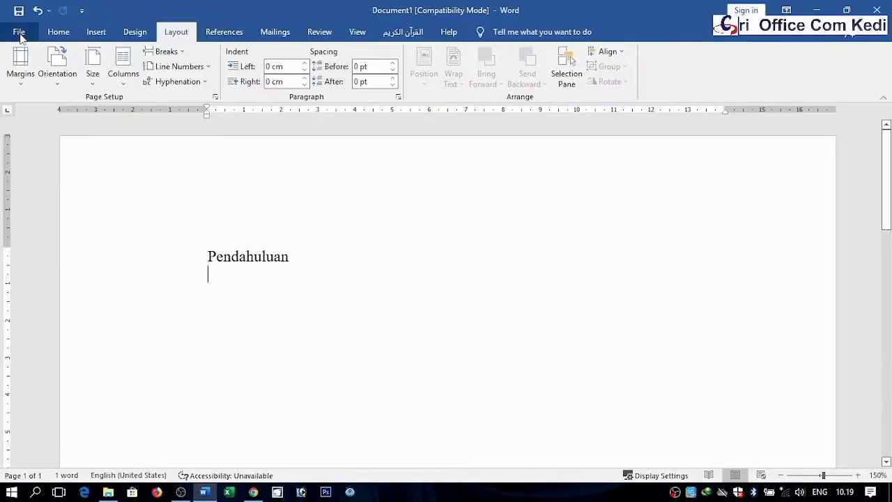
left_click(20, 34)
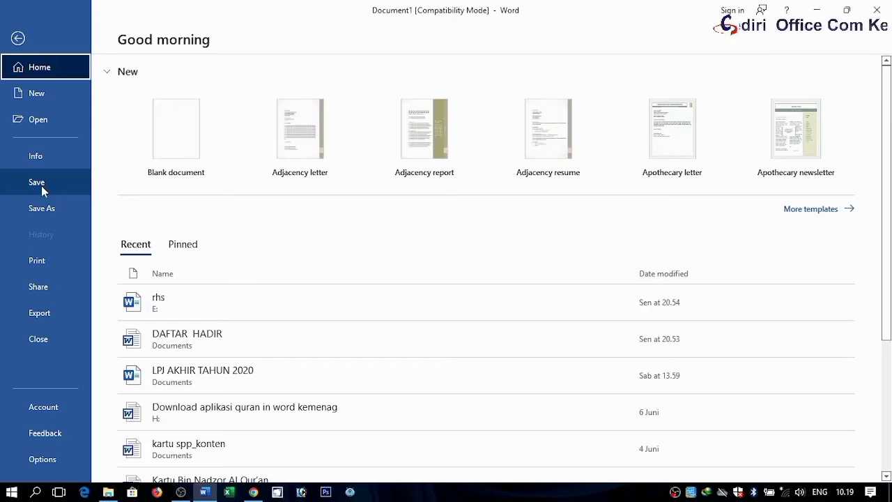
left_click(18, 38)
left_click(19, 31)
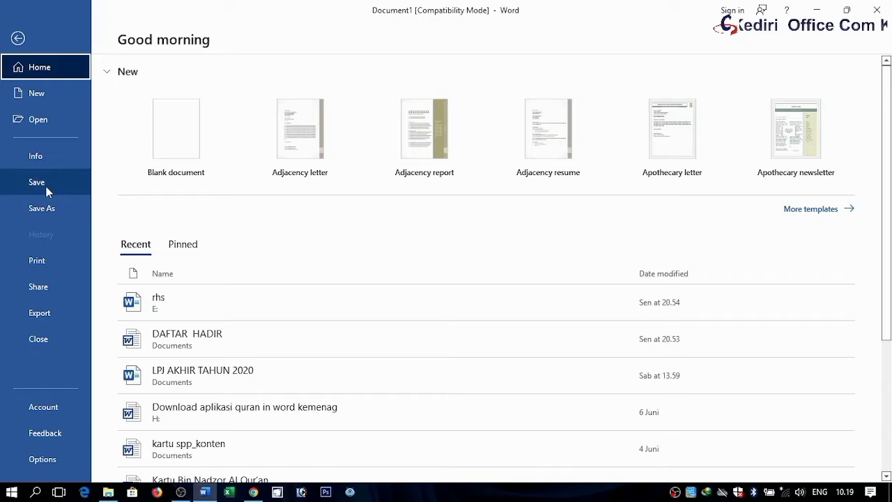
left_click(18, 38)
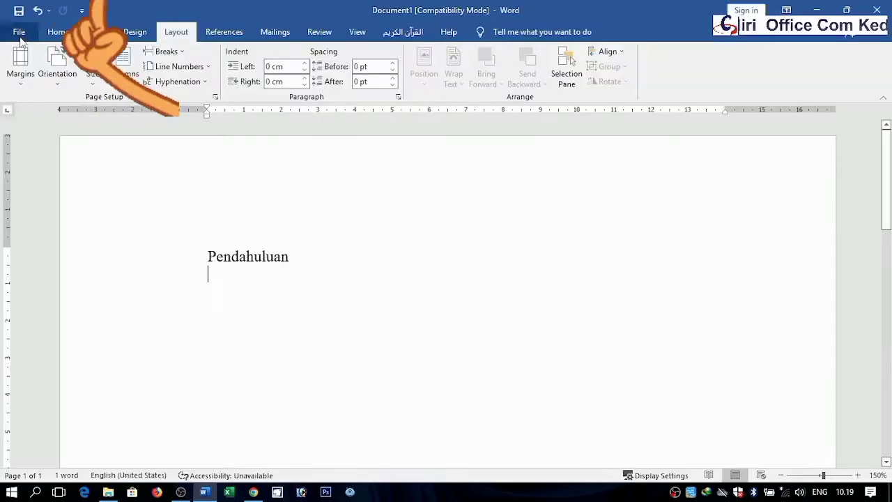
left_click(19, 32)
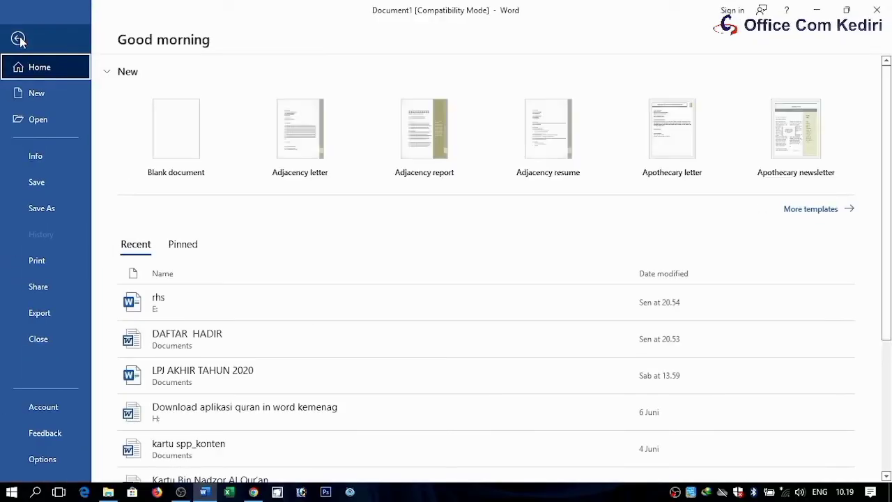
Step: Open the Save As dialog and choose the Documents folder as the save location
left_click(41, 182)
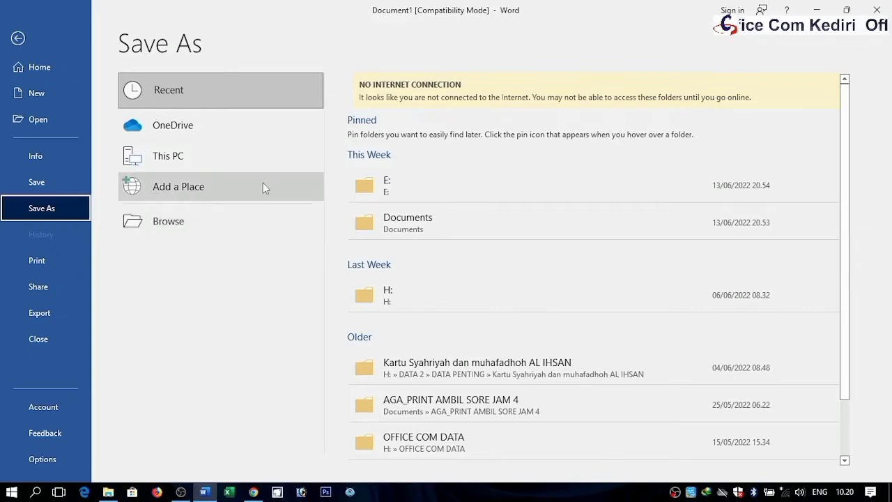
left_click(47, 183)
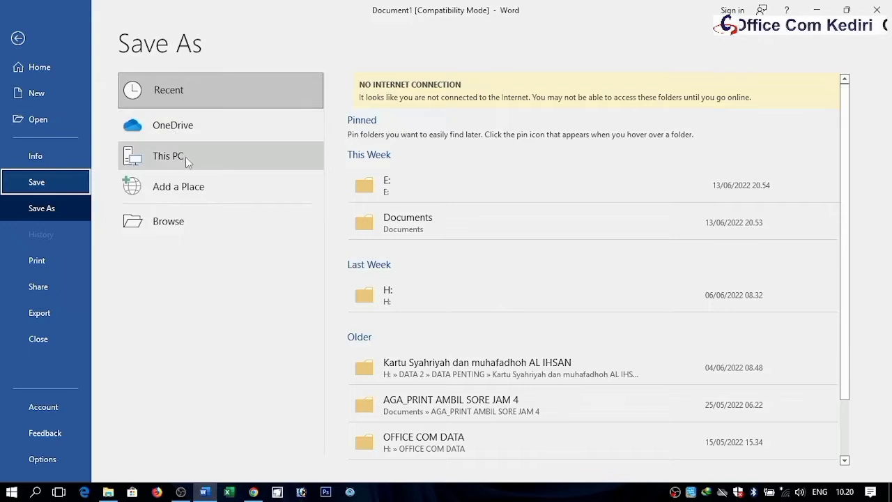
left_click(168, 221)
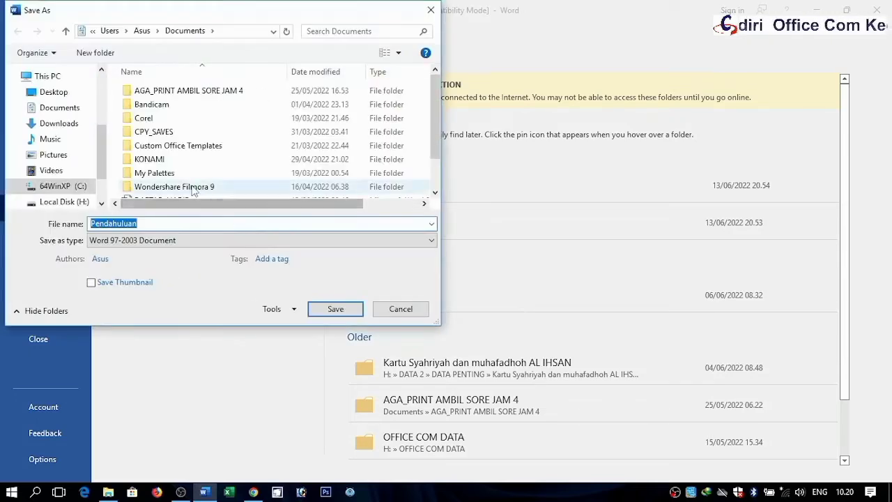
left_click_drag(101, 155, 104, 173)
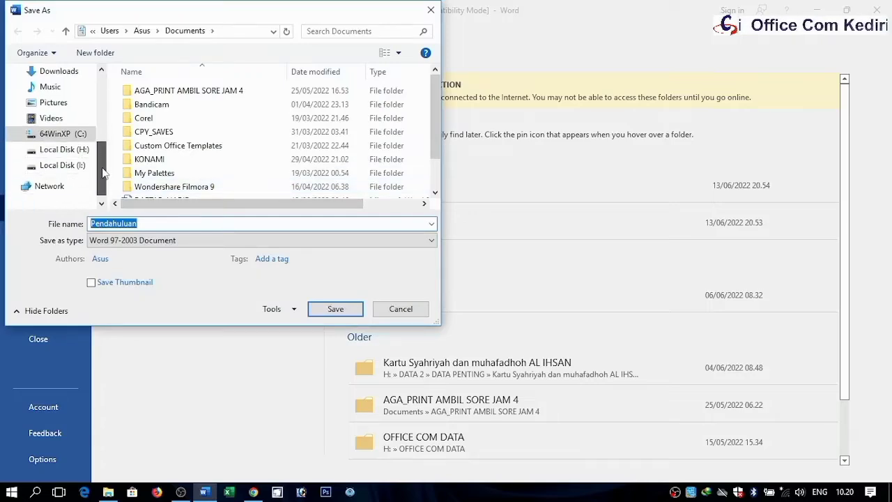
left_click_drag(142, 19, 339, 86)
left_click_drag(306, 175, 347, 177)
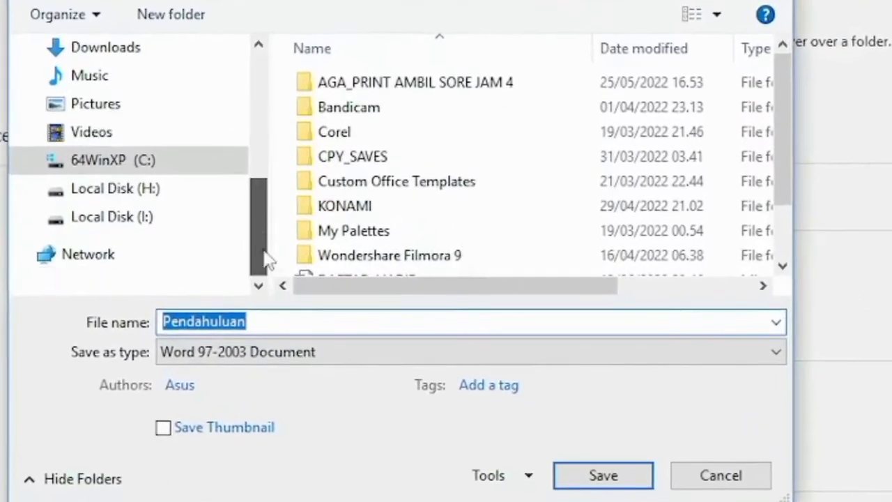
left_click_drag(280, 254, 248, 169)
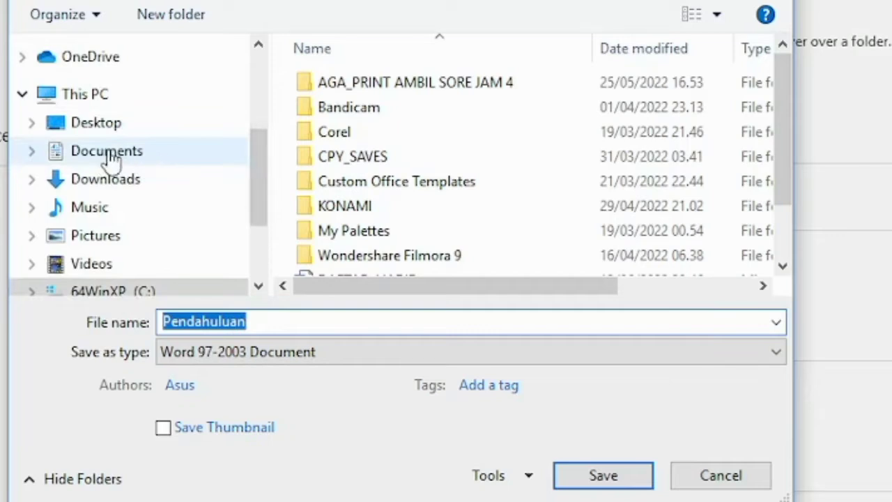
left_click(112, 159)
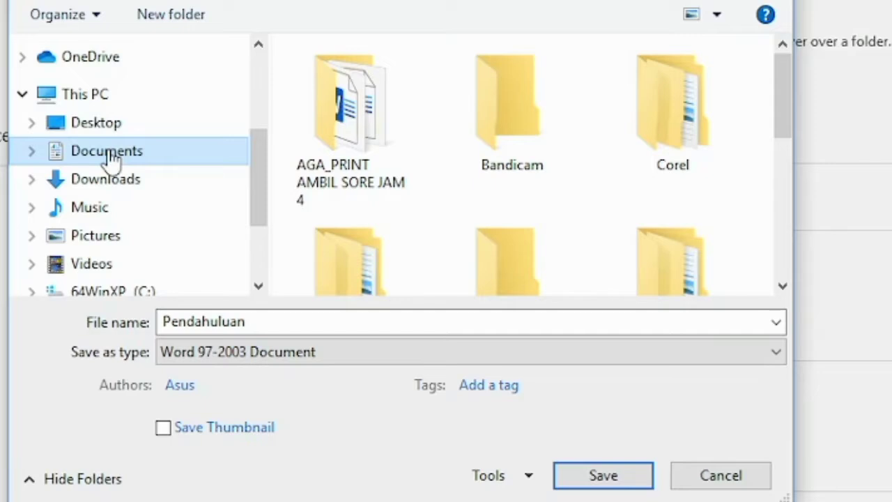
Step: Name the file Makalah 1 and save it
left_click(276, 321)
left_click(275, 322)
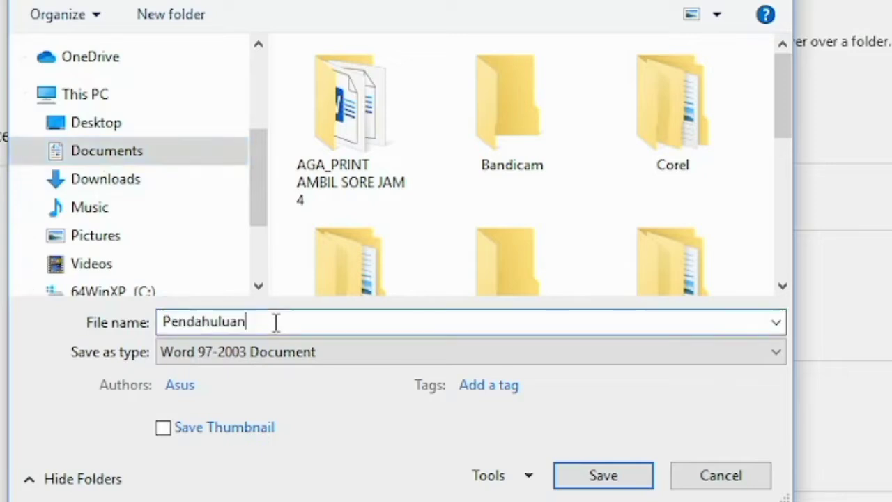
left_click_drag(264, 320, 18, 316)
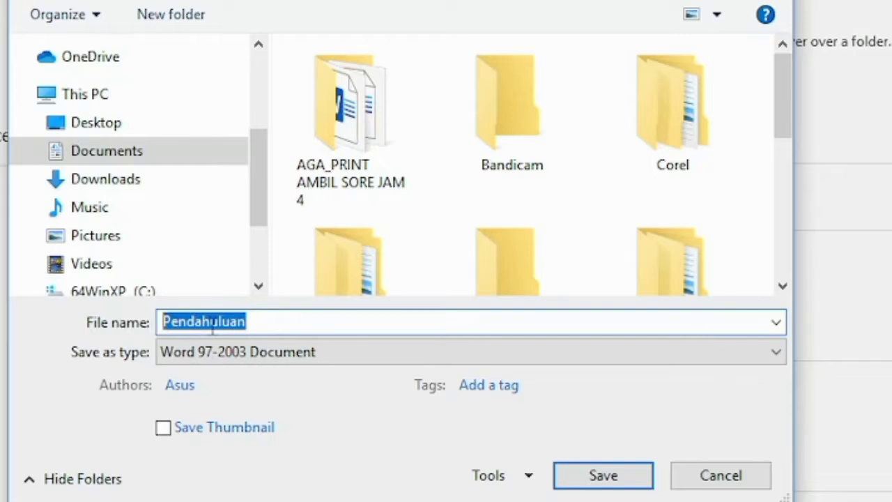
type("S")
key("BackSpace")
type("Makalah")
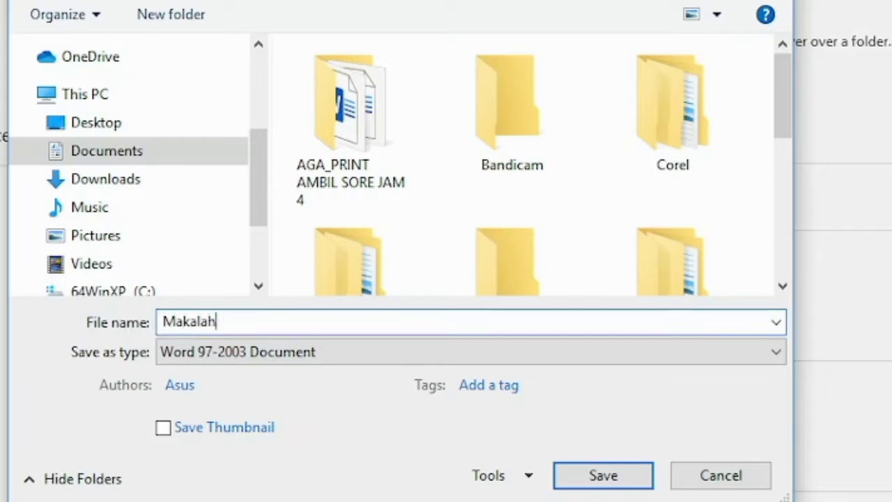
type(" 1")
left_click(591, 481)
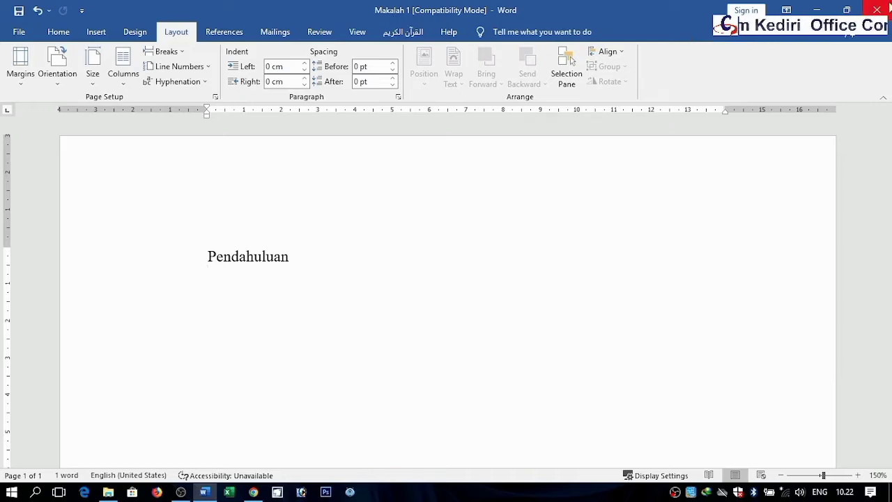
Step: Close Word and relaunch it from the Start menu
left_click(882, 8)
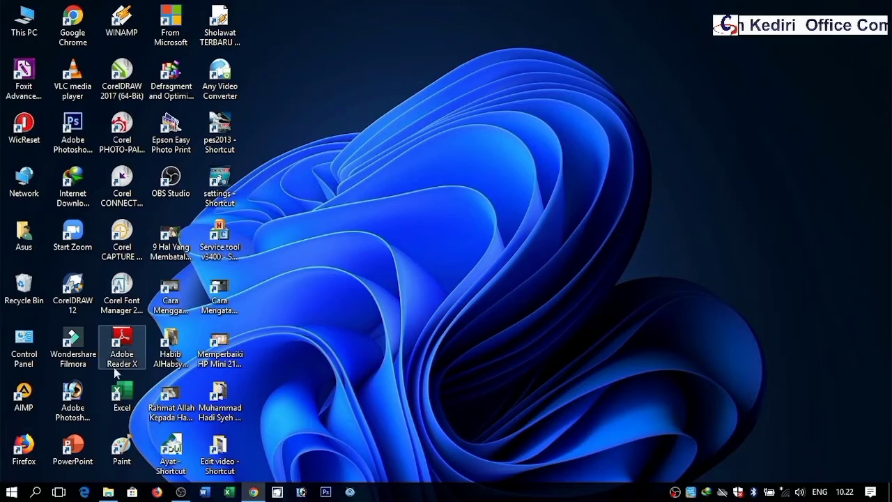
left_click(11, 492)
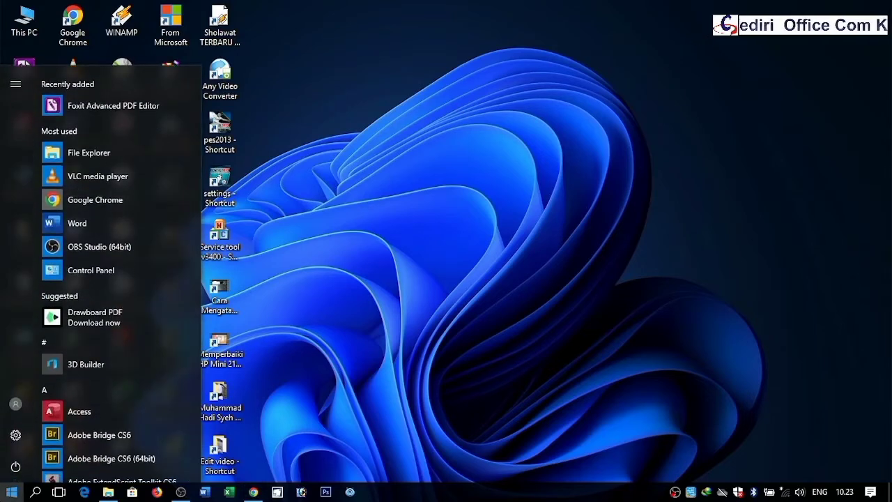
left_click(76, 223)
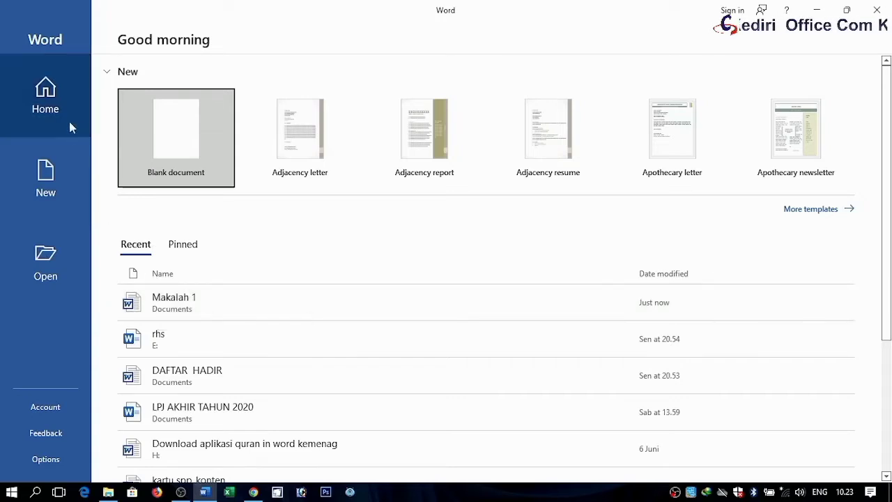
Step: Browse for a file to open and switch the file view to large icons without the preview pane
left_click(41, 272)
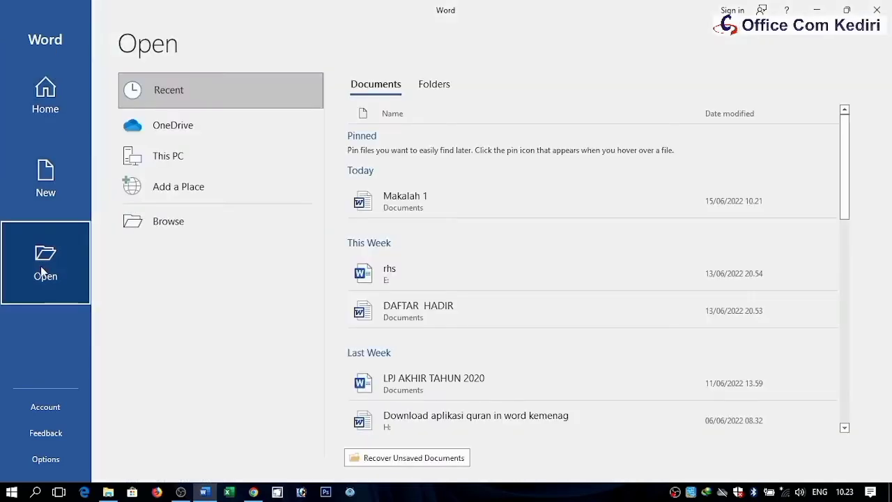
left_click(167, 225)
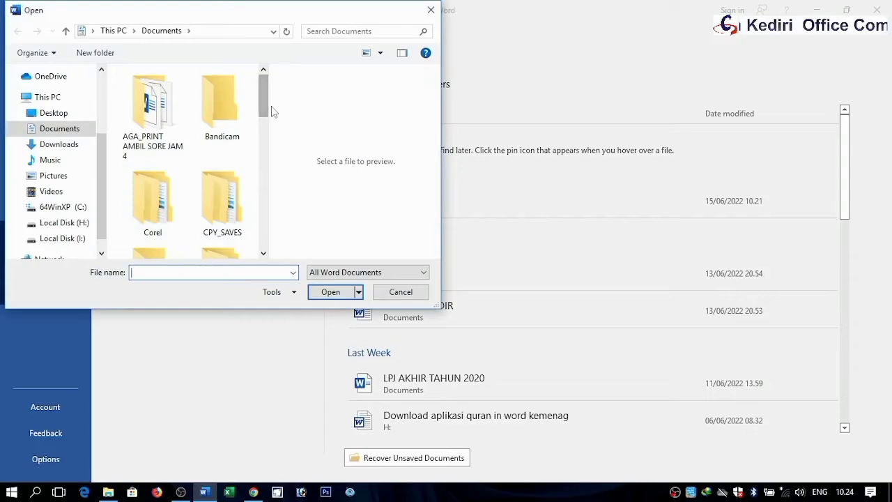
left_click(378, 55)
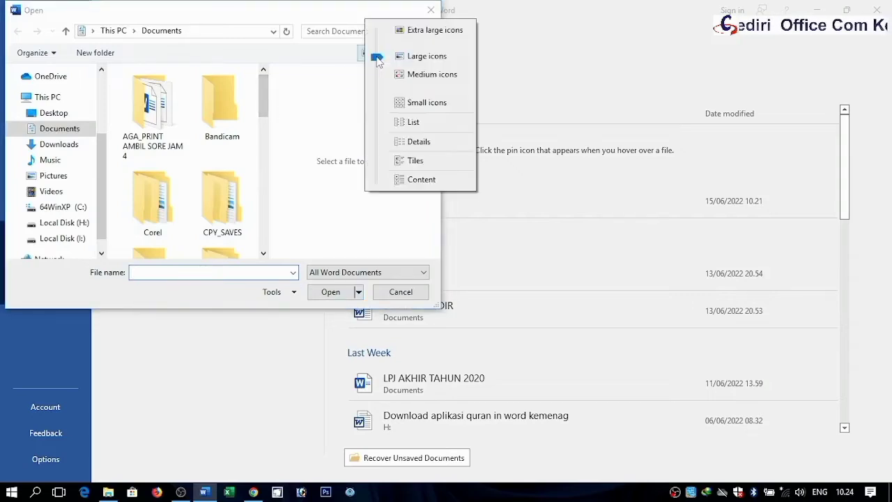
left_click(340, 99)
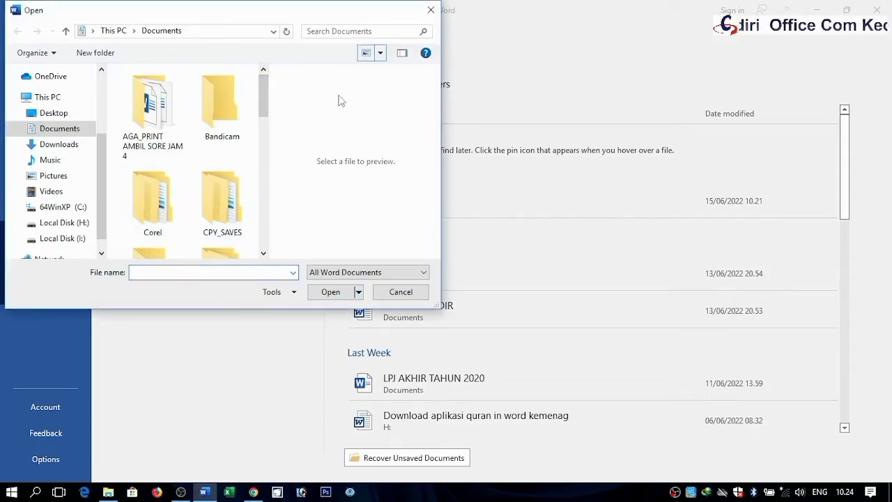
left_click(402, 54)
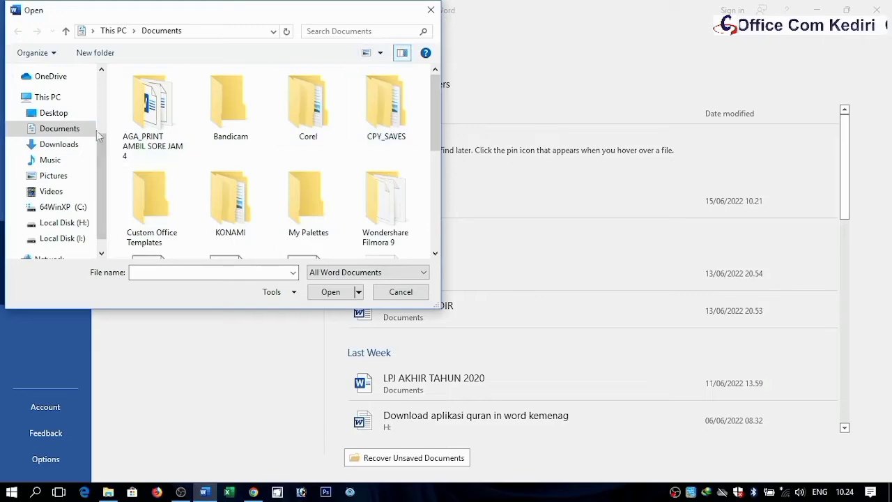
Step: Open Makalah 1 from the Documents folder and dismiss the licence banner
left_click(70, 131)
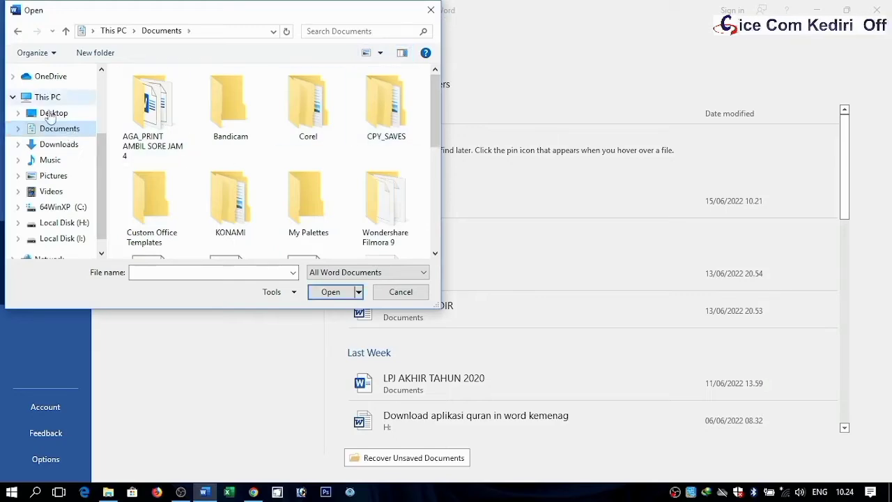
left_click_drag(140, 16, 310, 100)
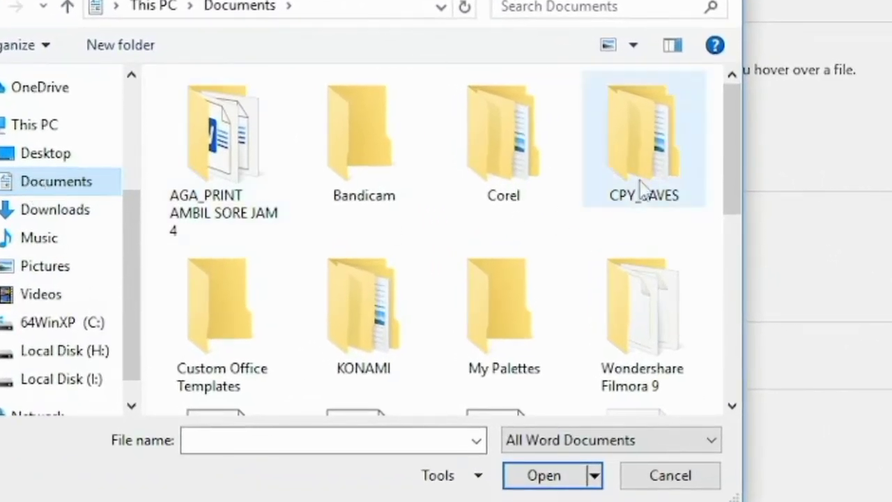
left_click_drag(734, 123, 733, 258)
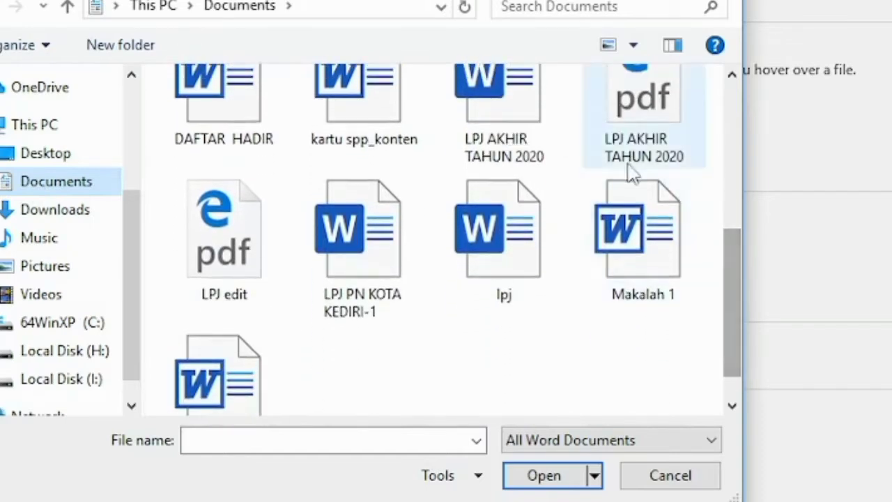
left_click(650, 235)
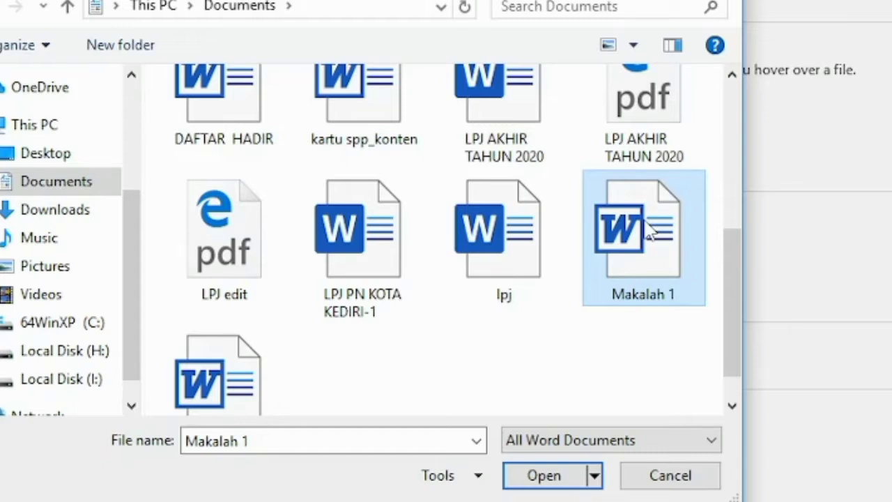
left_click(544, 476)
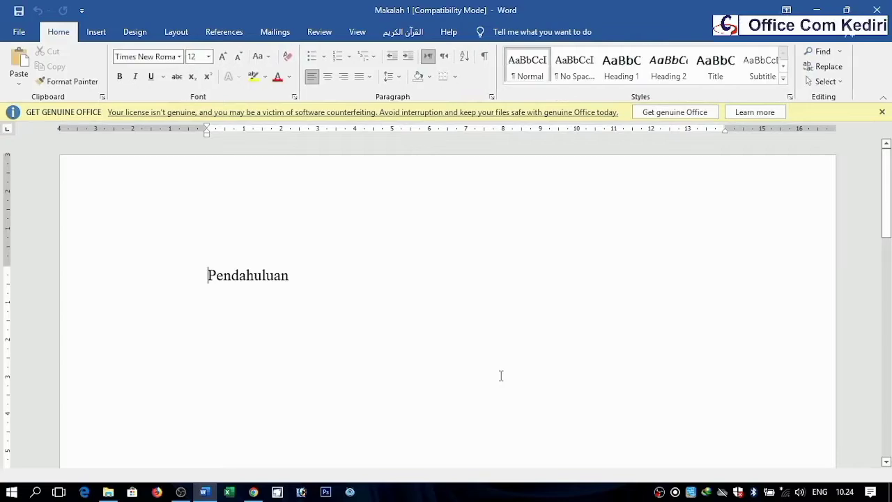
left_click(882, 113)
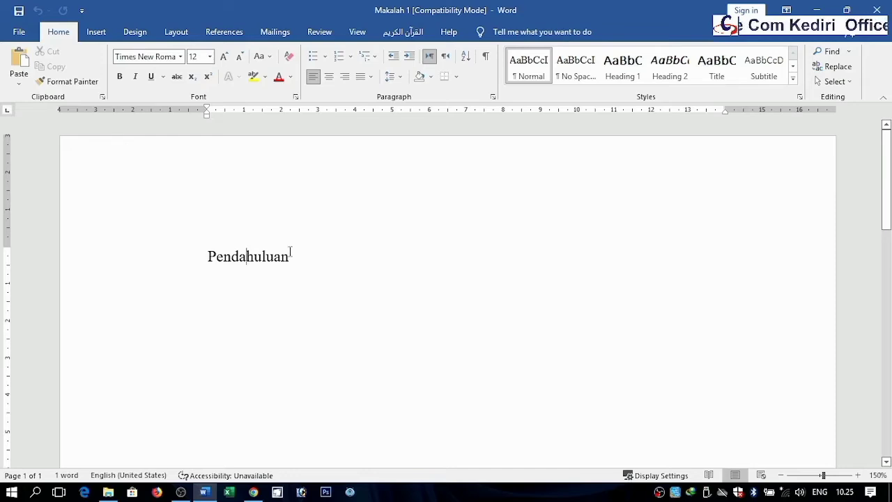
Step: Open the document BAB 1 Skripsi Aida from USB Drive (E:)
left_click(21, 33)
left_click(22, 34)
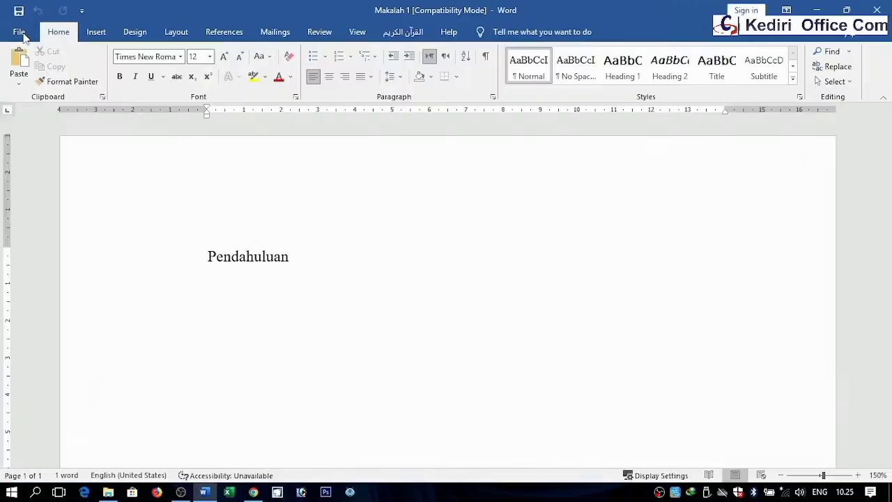
left_click(21, 34)
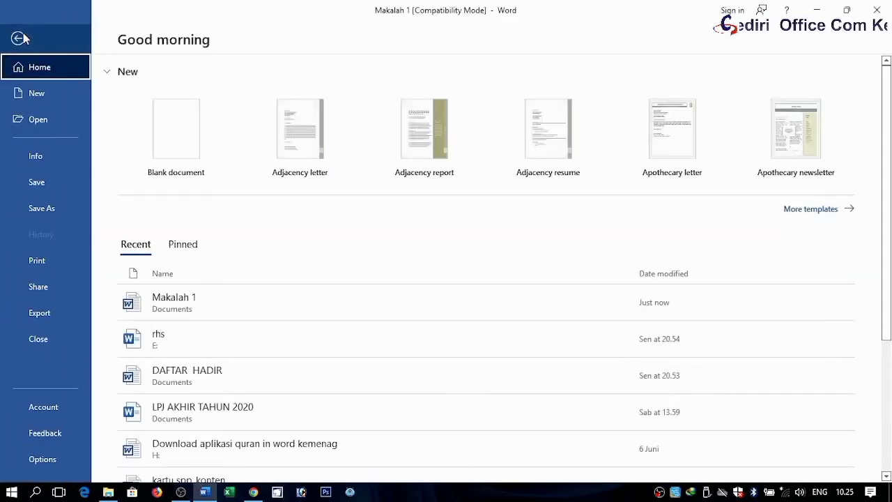
left_click(35, 121)
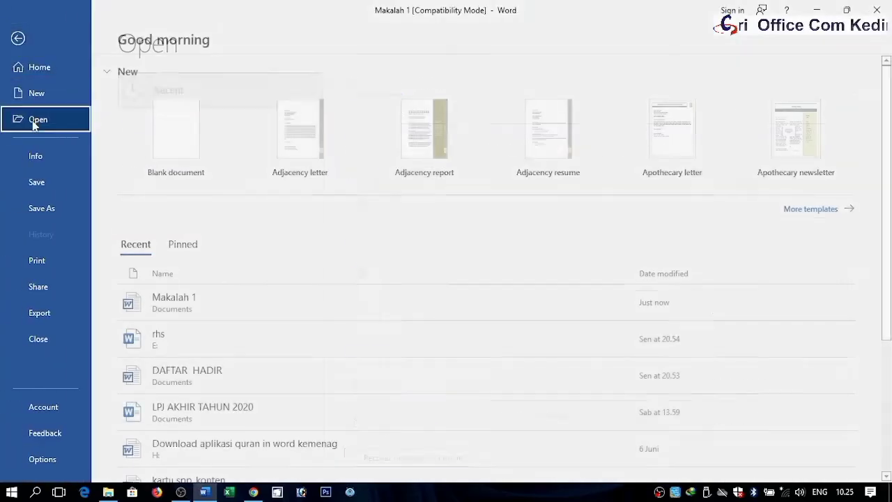
left_click(189, 225)
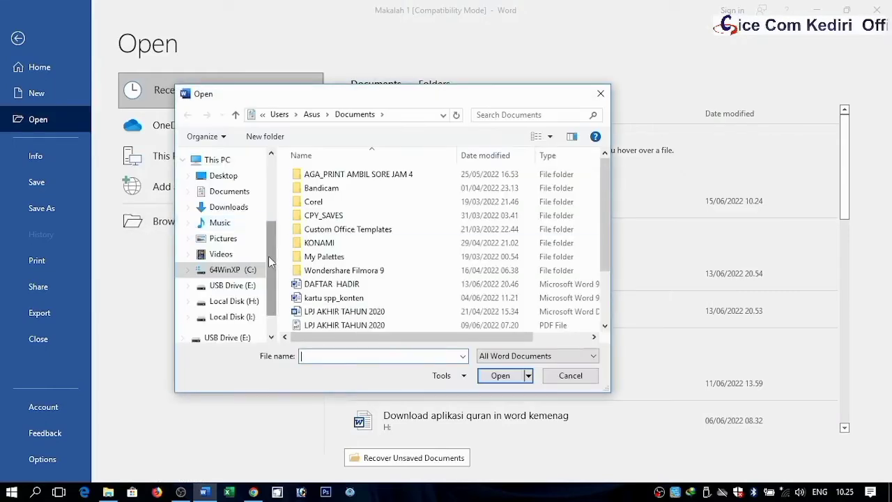
left_click_drag(269, 256, 273, 293)
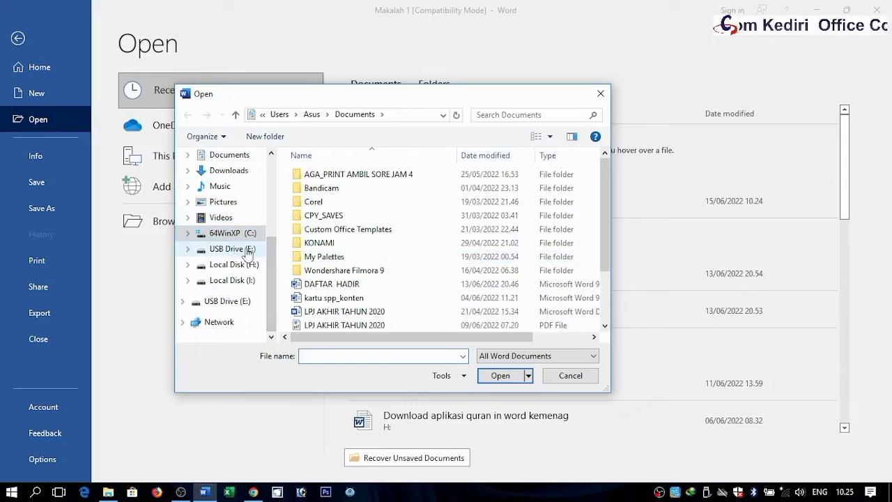
left_click(240, 253)
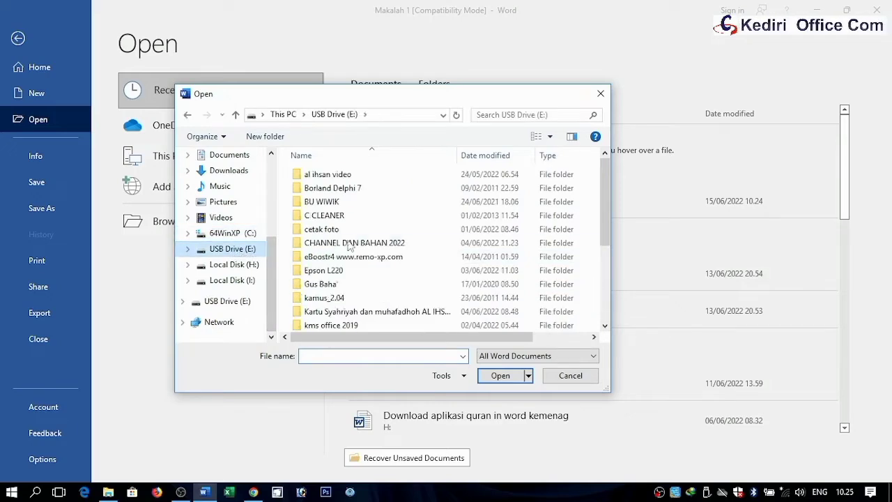
left_click_drag(605, 201, 611, 319)
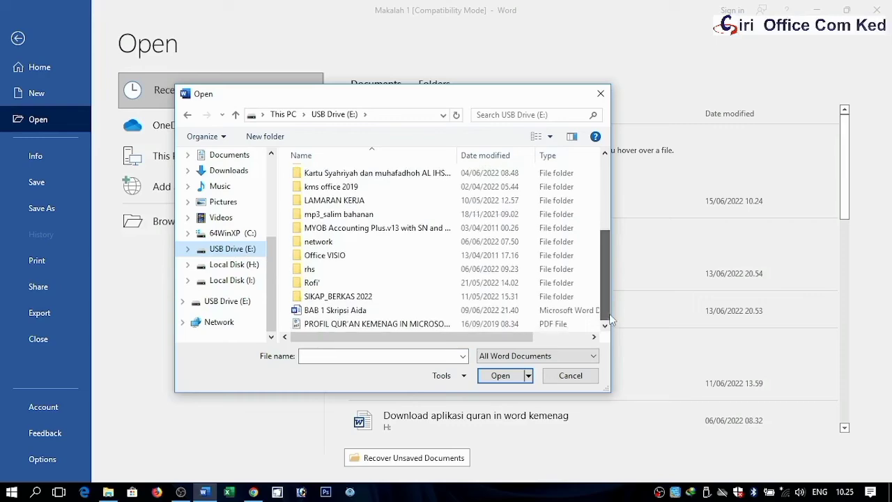
double_click(348, 310)
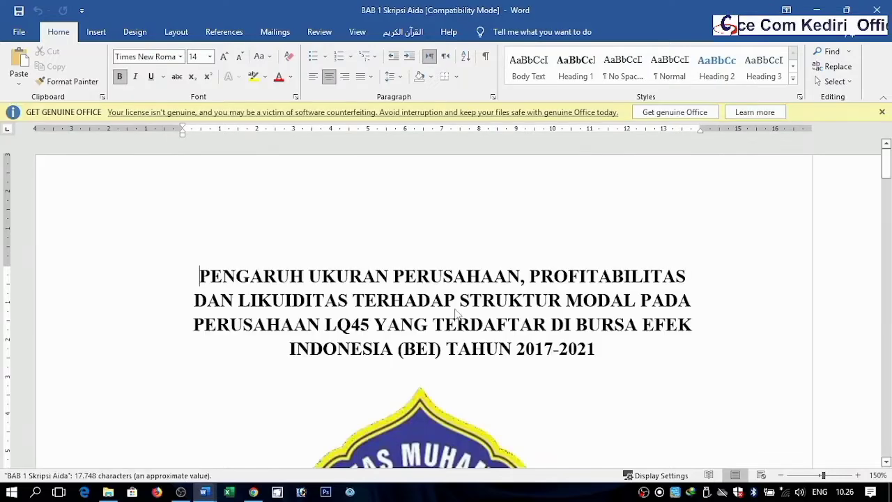
Step: Zoom out to view several pages of the document side by side
left_click(780, 475)
left_click(780, 475)
left_click(780, 475)
left_click(801, 475)
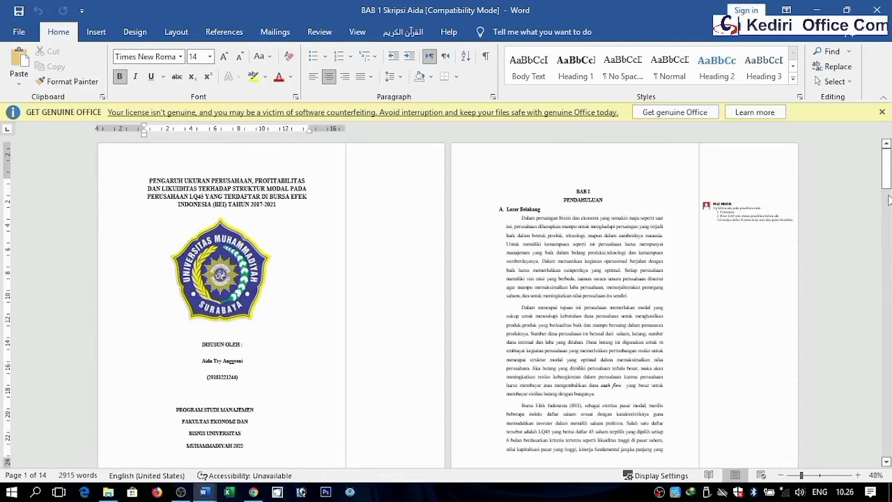
Step: Dismiss the licence banner and left-align the entire document's text
left_click(881, 111)
left_click_drag(555, 201, 647, 331)
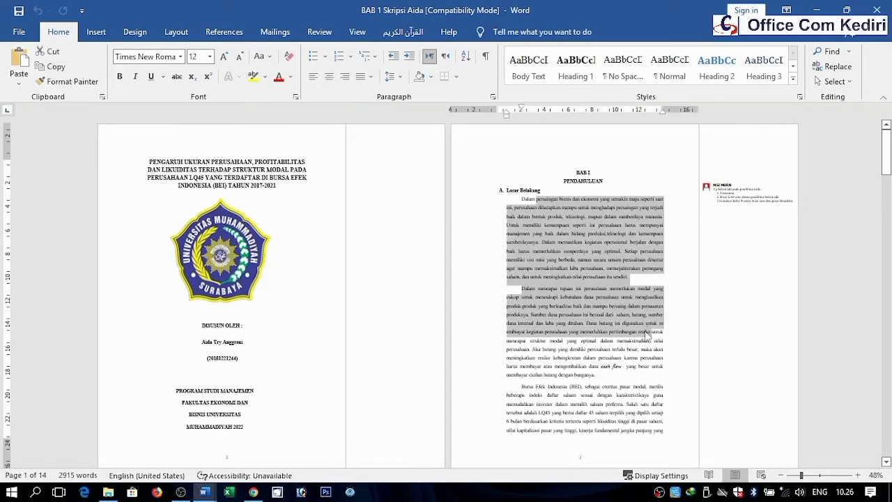
key("ctrl+a")
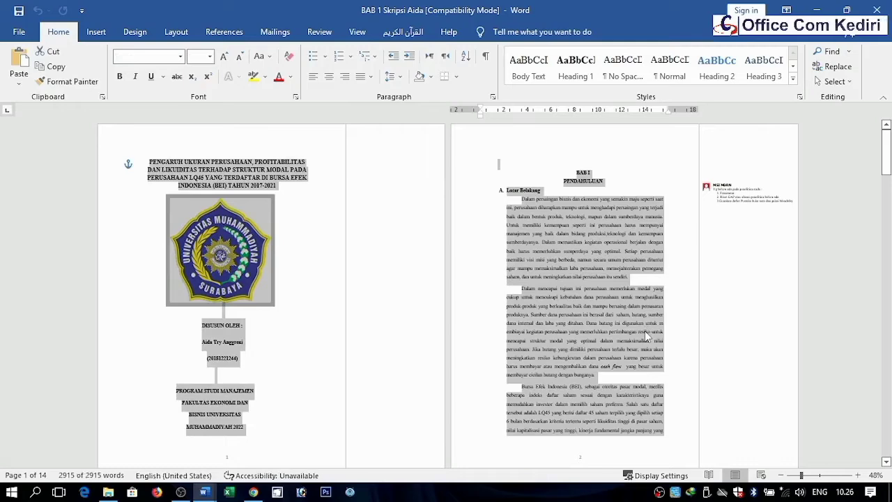
left_click(313, 76)
left_click(606, 261)
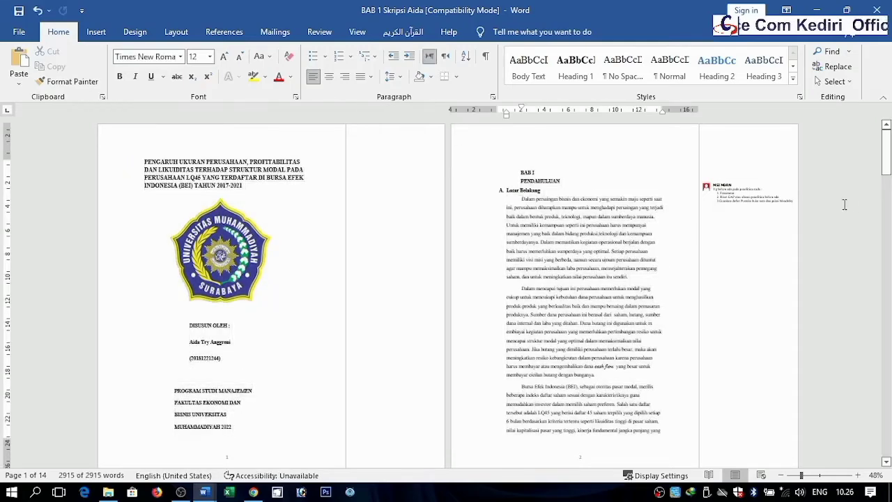
Step: Scroll and zoom in to 180% to inspect the cover page title
mouse_move(887, 165)
left_mouse_down()
mouse_move(886, 192)
mouse_move(886, 181)
left_mouse_up()
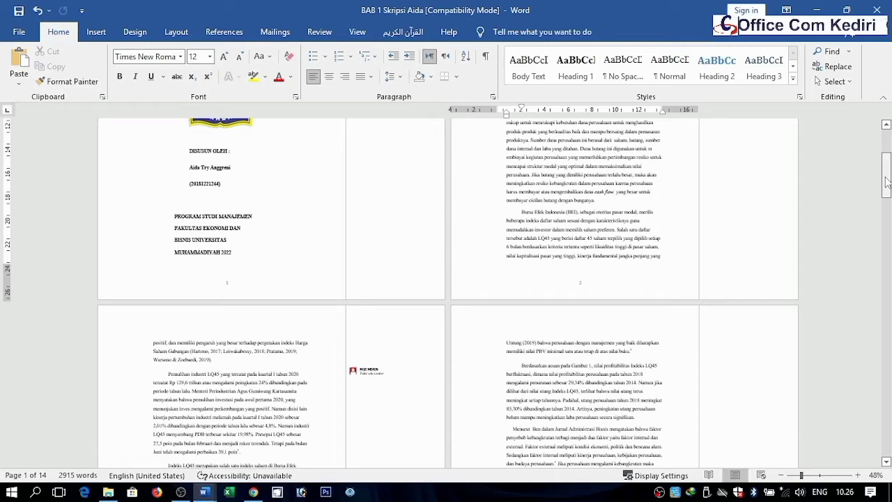
mouse_move(886, 182)
left_mouse_down()
mouse_move(886, 148)
mouse_move(886, 176)
left_mouse_up()
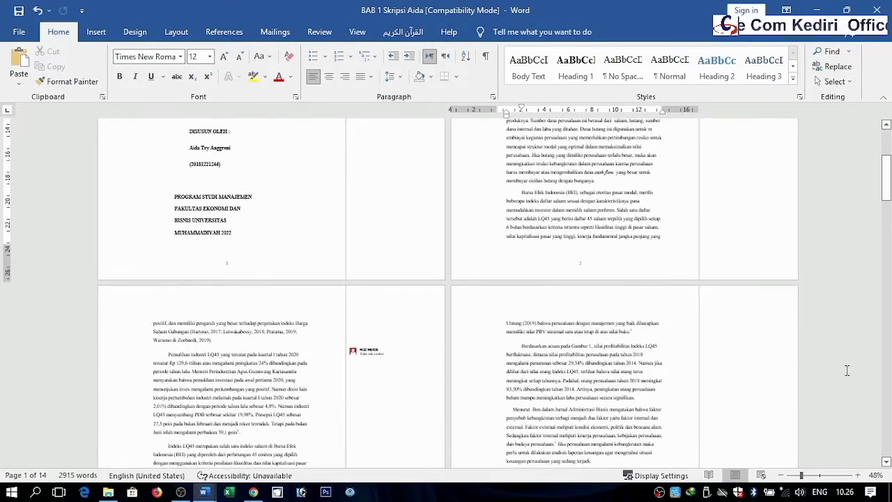
left_click(858, 476)
left_click(858, 476)
left_click(858, 476)
left_click(858, 476)
left_click(858, 476)
left_click(859, 476)
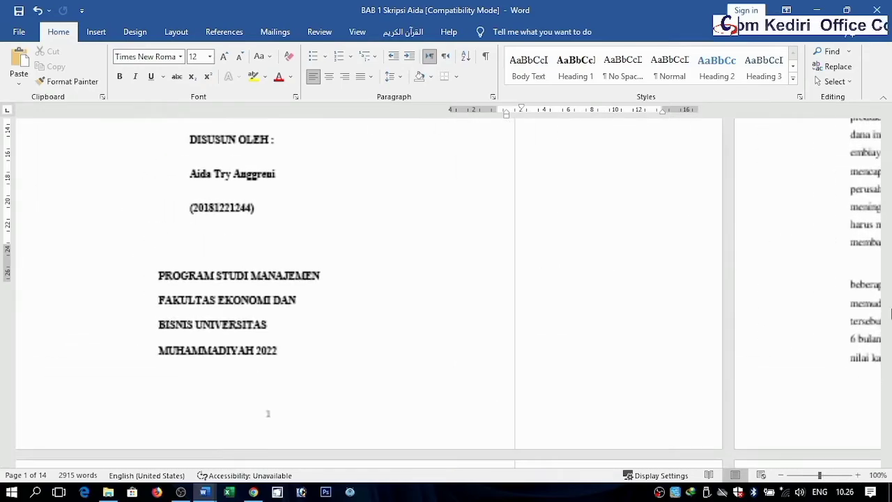
left_click(886, 148)
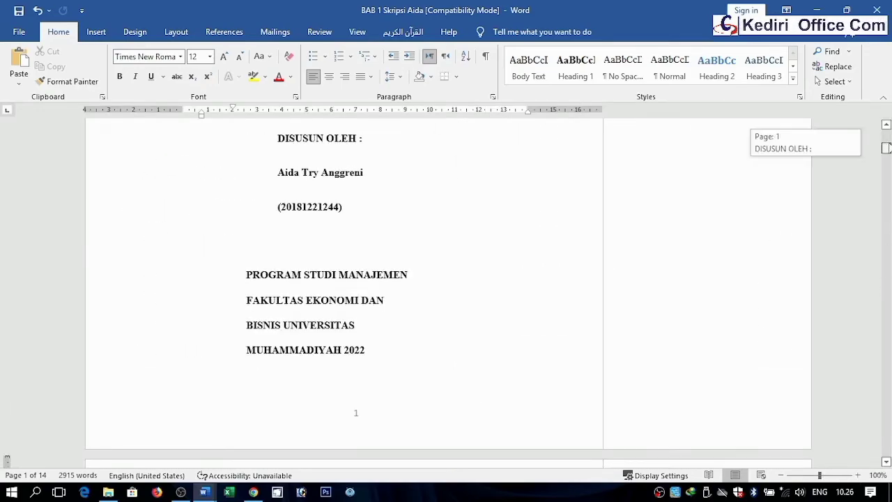
left_click_drag(886, 147, 883, 101)
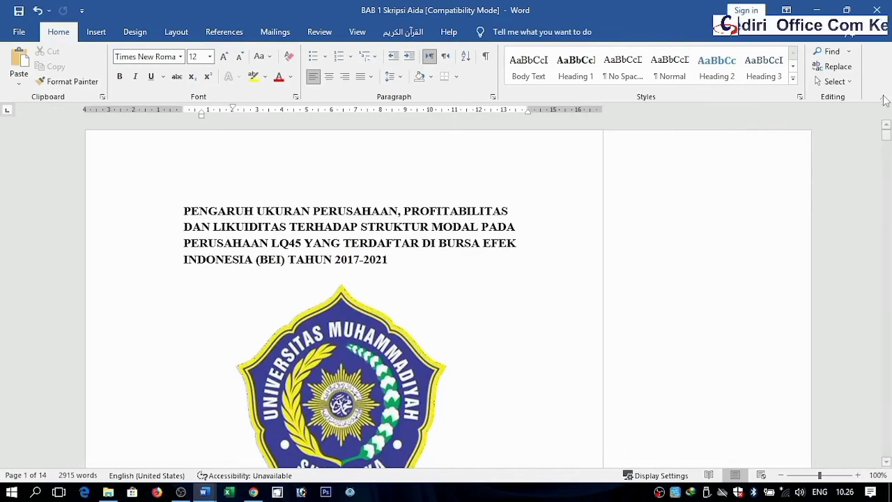
left_click(857, 475)
left_click(857, 475)
left_click(858, 475)
left_click(857, 475)
left_click(857, 475)
left_click(858, 475)
left_click(858, 475)
left_click(858, 476)
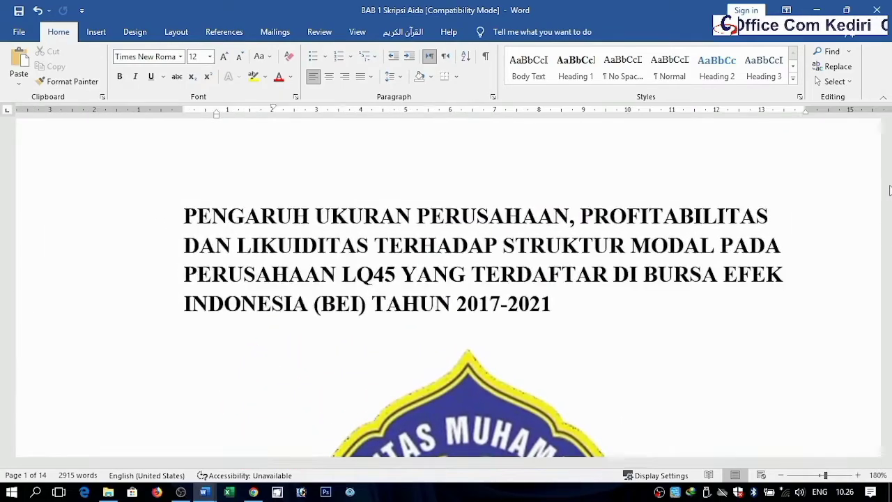
left_click(889, 190)
left_click(887, 127)
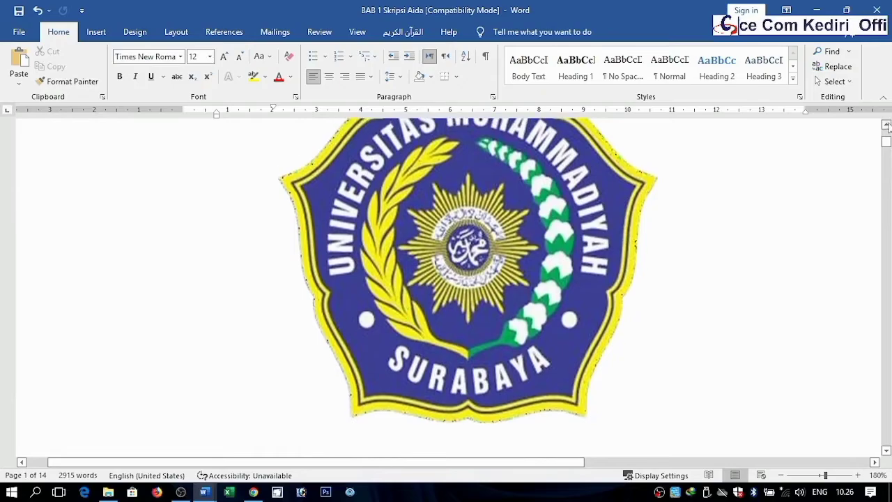
left_click(888, 128)
left_click(889, 127)
left_click_drag(888, 143, 887, 139)
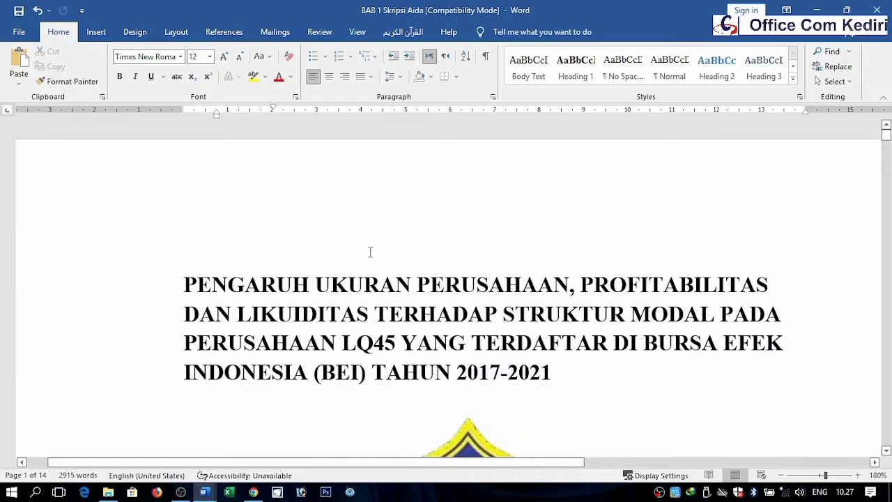
Step: Center the four-line cover page title
left_click_drag(364, 284, 216, 279)
left_click(216, 283)
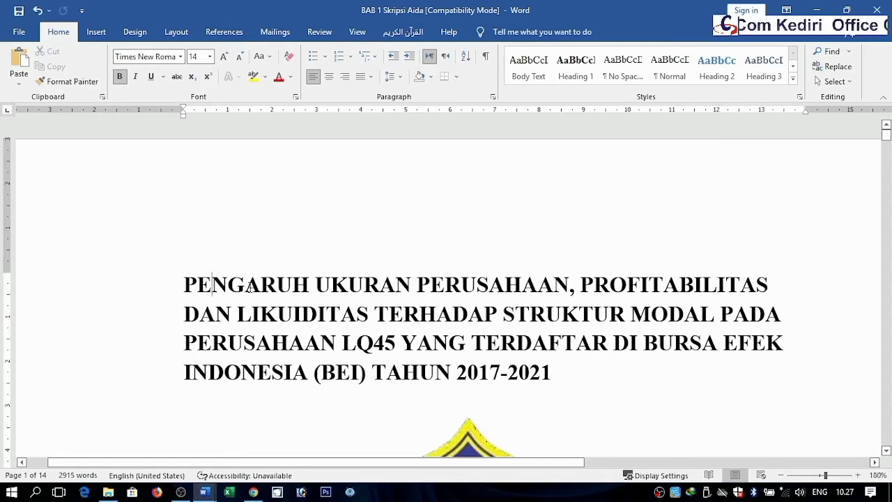
left_click_drag(192, 275, 487, 354)
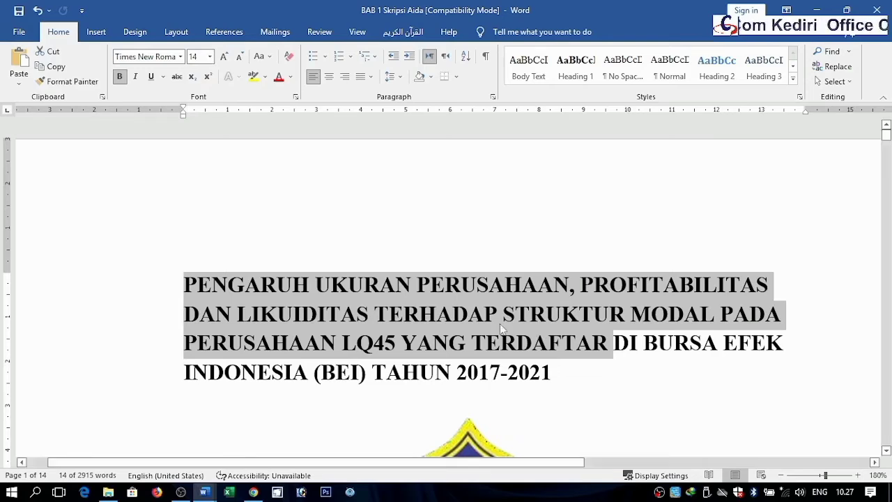
left_click(479, 325)
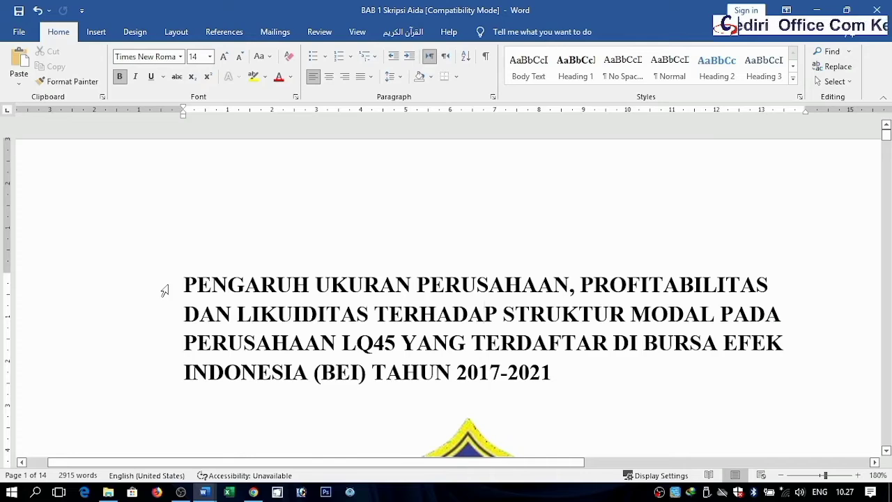
left_click_drag(165, 289, 165, 367)
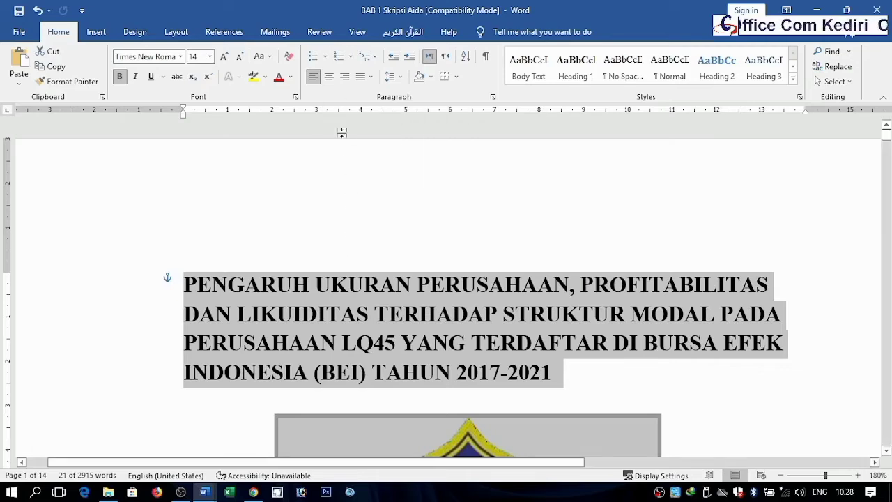
left_click(330, 78)
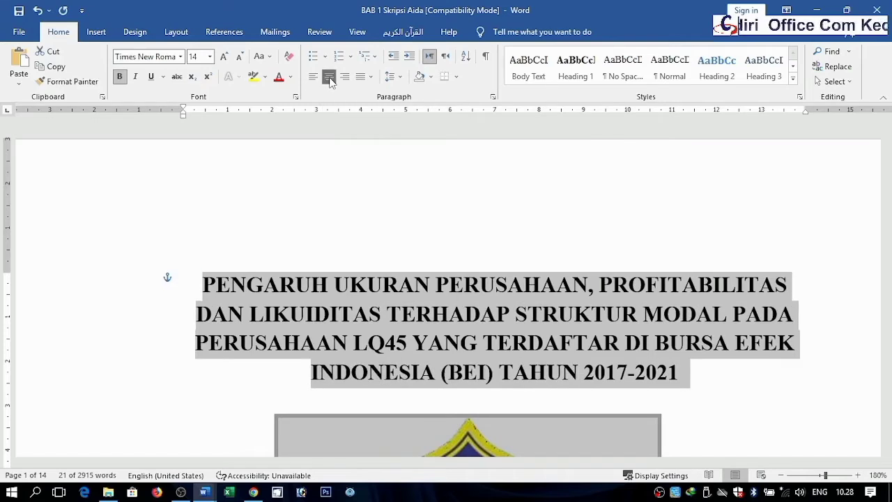
left_click(315, 78)
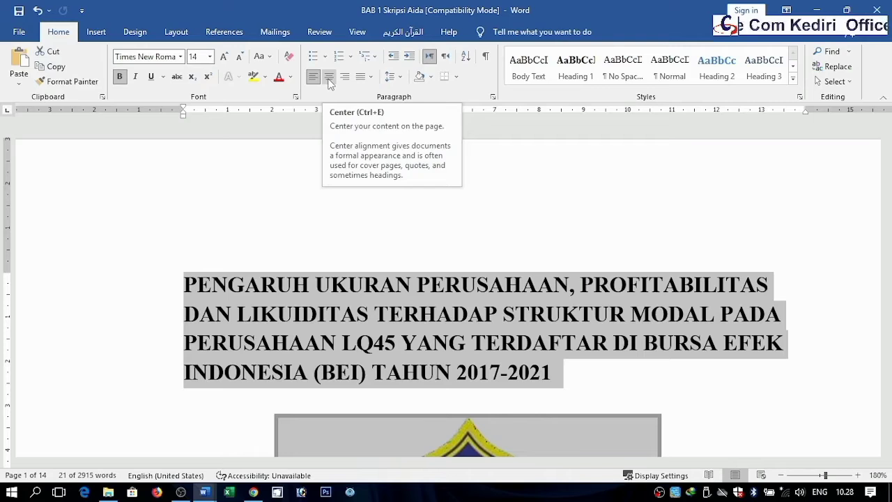
left_click(328, 78)
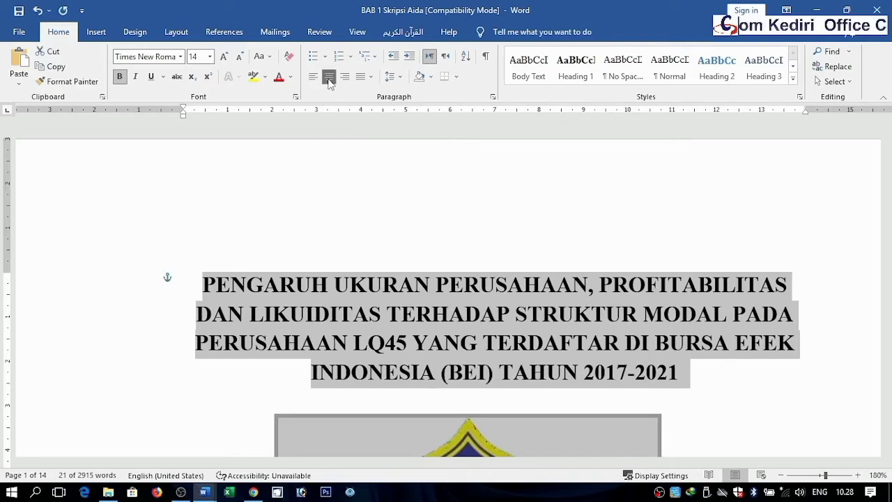
left_click(452, 282)
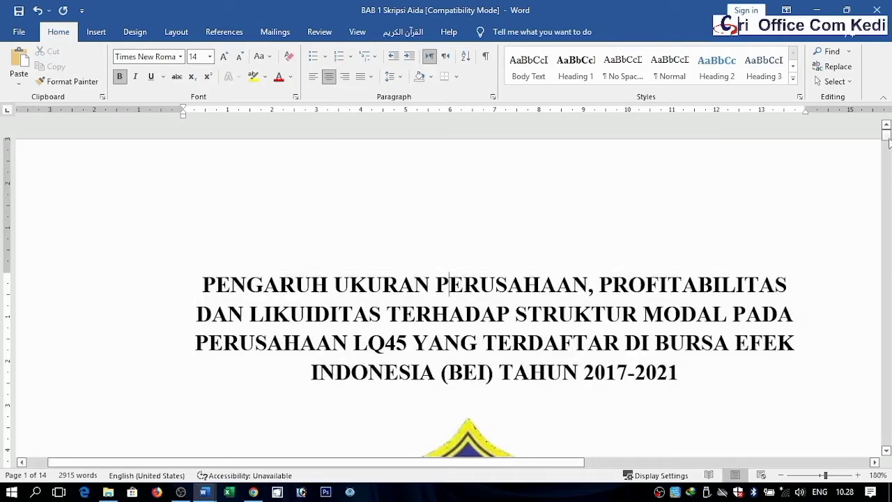
Step: Save the document and center the BAB I and PENDAHULUAN headings on page 2
left_click_drag(887, 140, 886, 156)
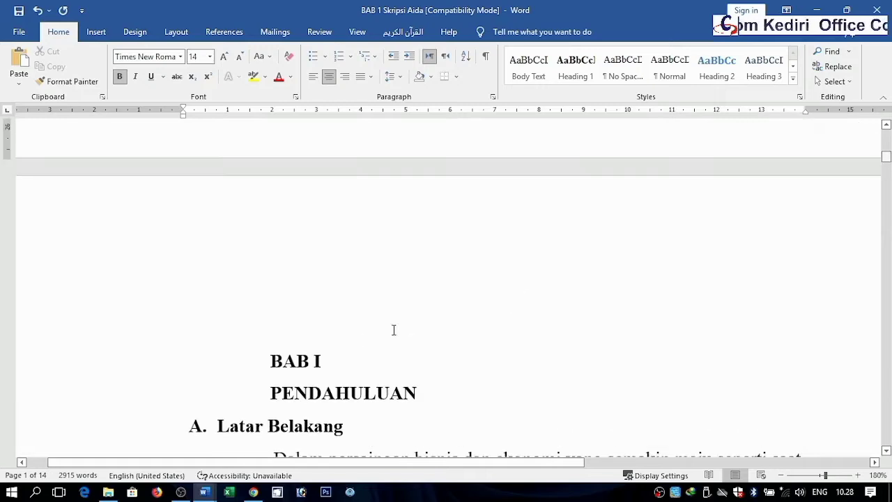
left_click(316, 361)
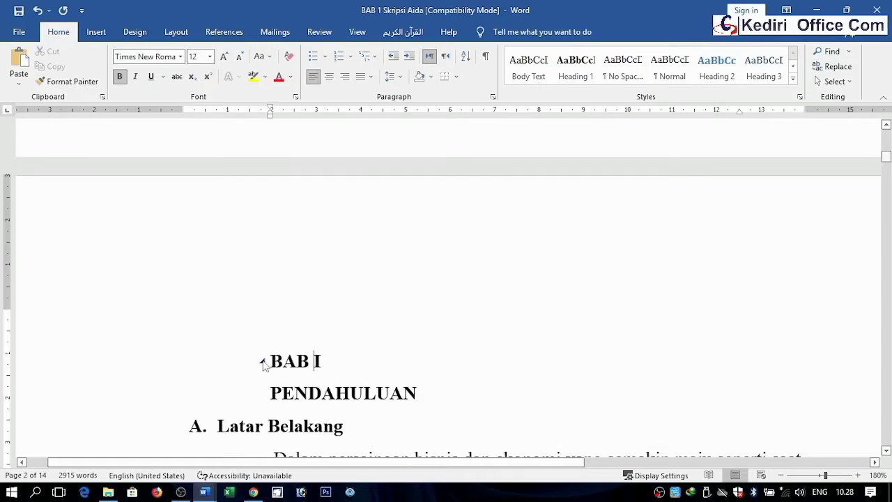
left_click(781, 475)
left_click(781, 475)
left_click(781, 475)
left_click(781, 475)
left_click(781, 475)
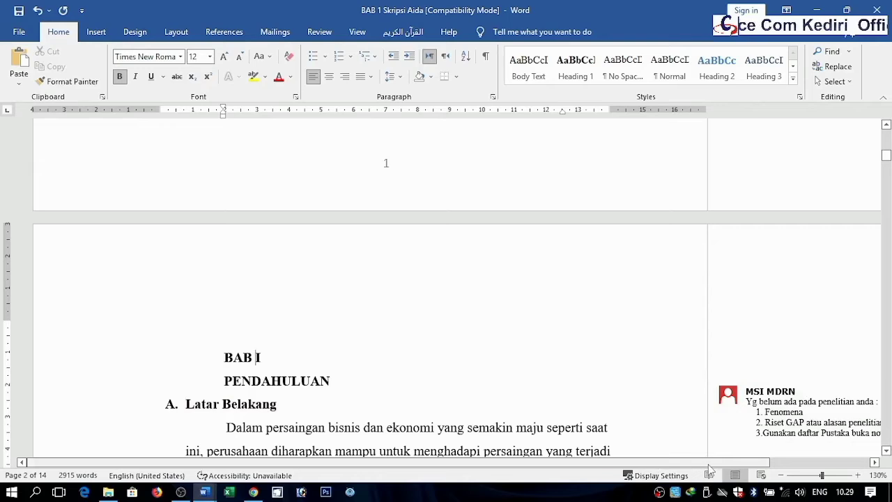
left_click(857, 475)
left_click(857, 475)
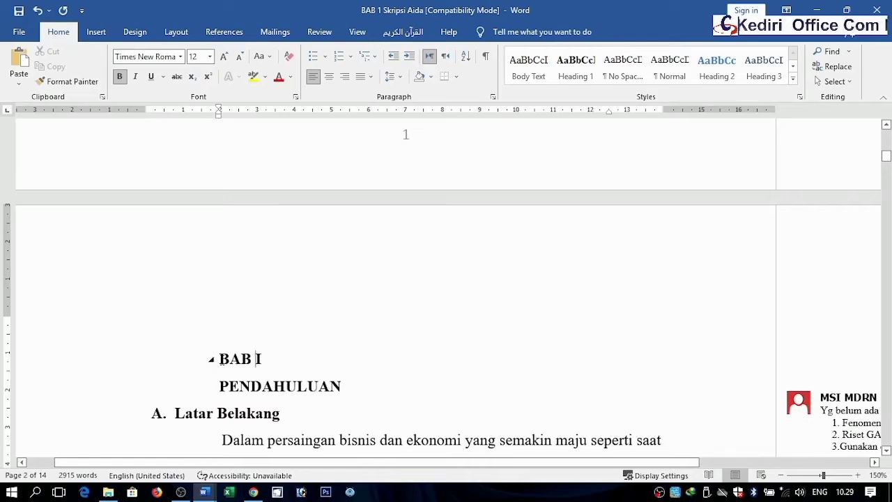
left_click_drag(220, 359, 263, 360)
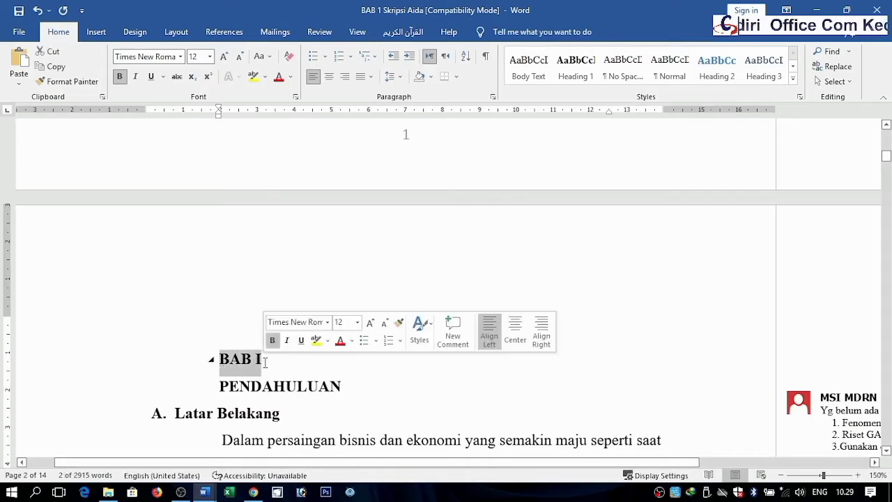
left_click(218, 358)
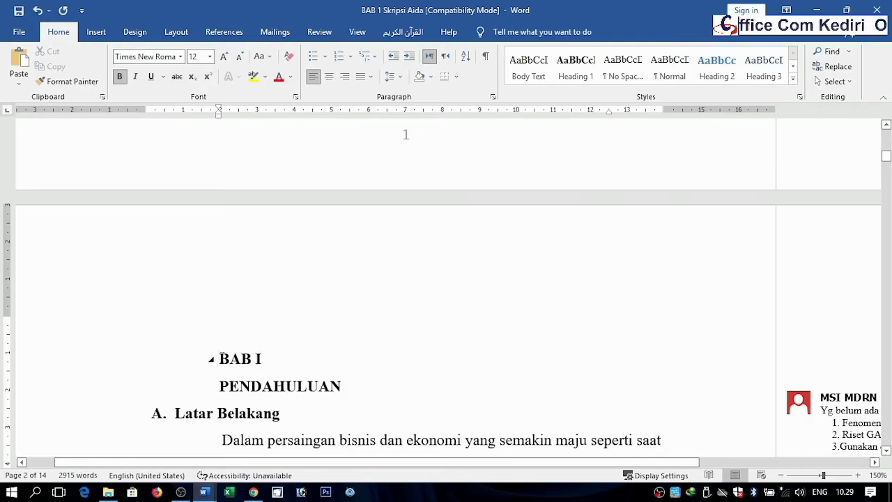
left_click_drag(220, 358, 348, 387)
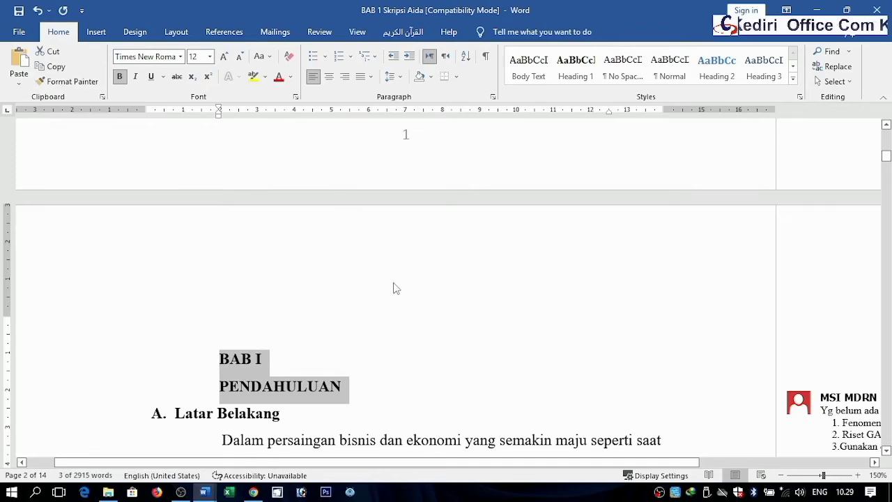
key("ctrl+s")
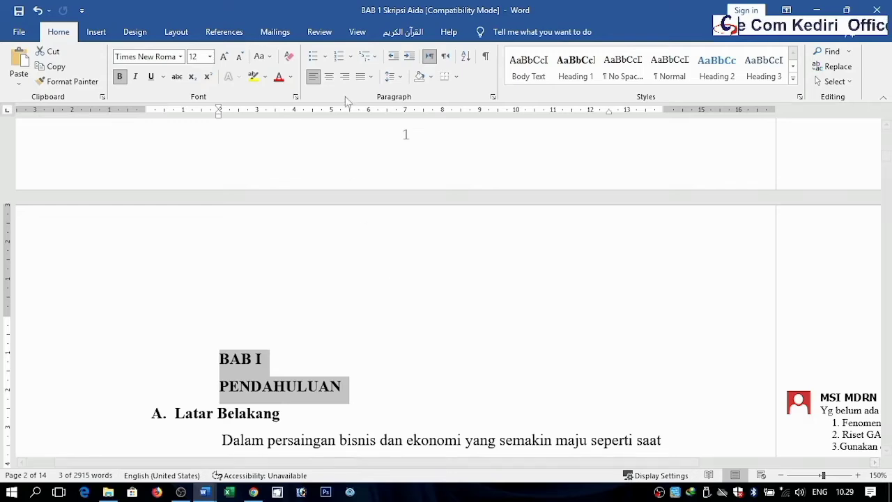
left_click(329, 77)
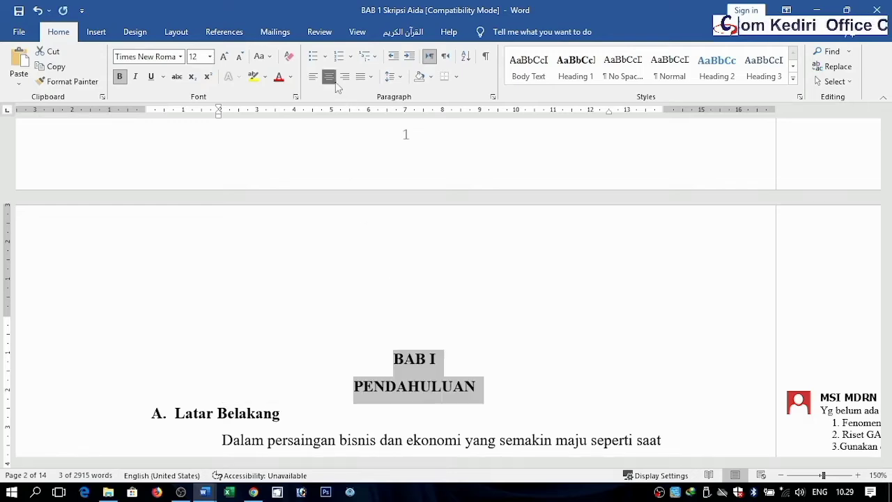
left_click(399, 380)
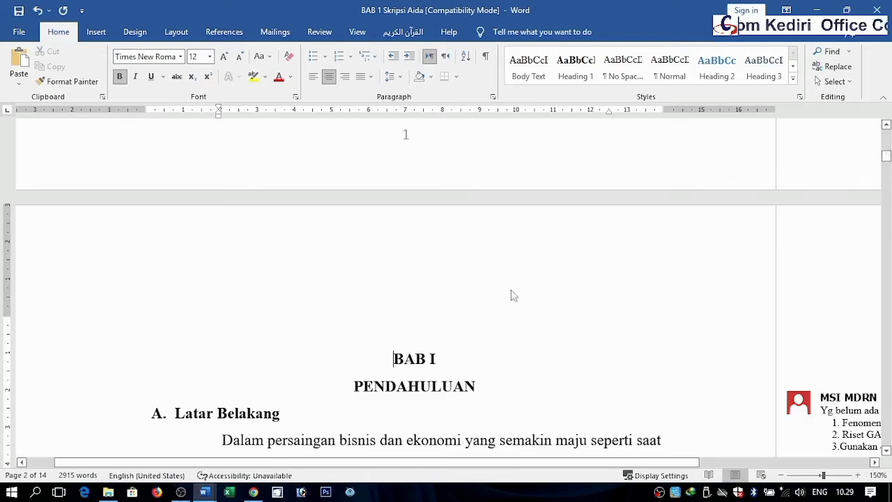
Step: Remove bold from the BAB I and PENDAHULUAN headings
left_click_drag(383, 355, 508, 376)
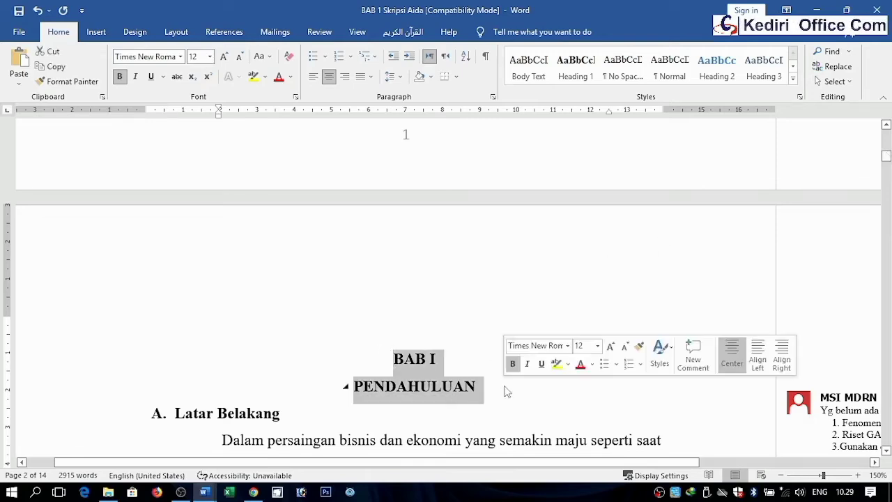
left_click(119, 76)
left_click(473, 387)
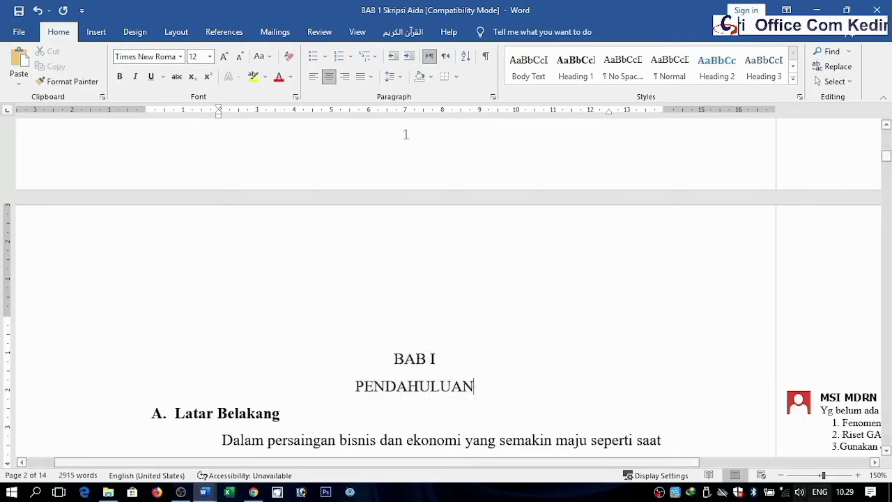
Step: Reapply bold to the BAB I and PENDAHULUAN headings
left_click(857, 475)
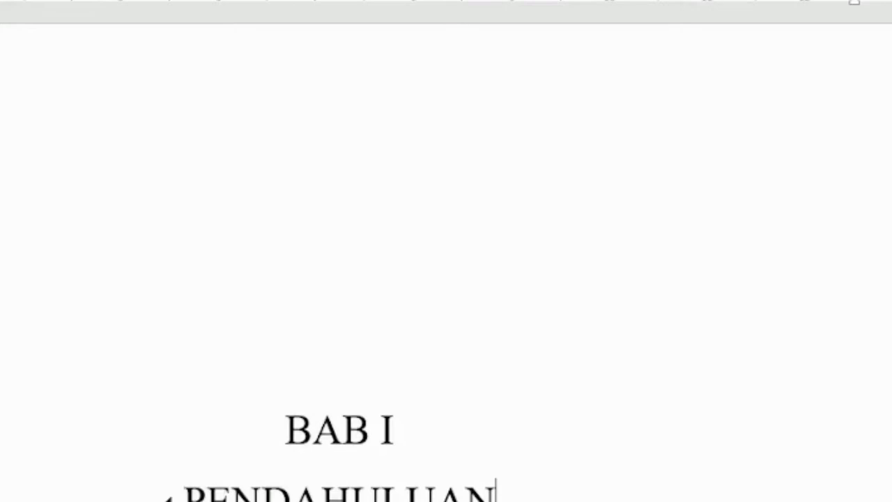
left_click(278, 427)
left_click_drag(279, 427, 516, 499)
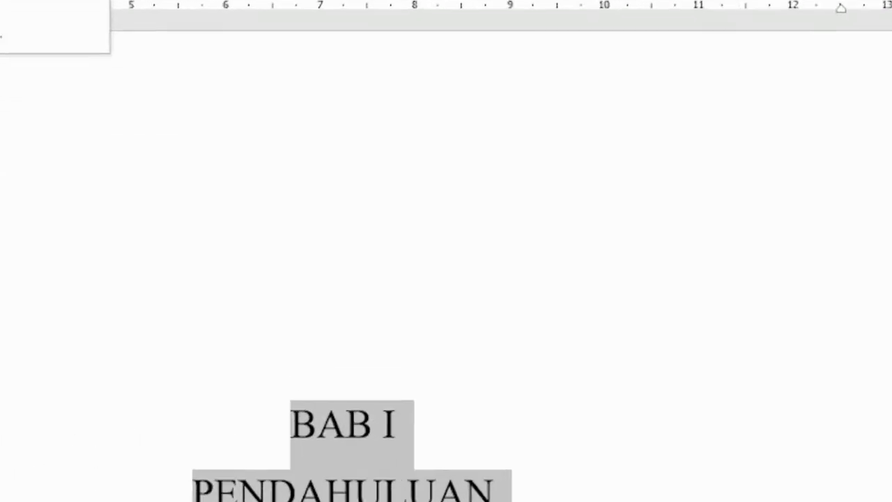
key("ctrl+b")
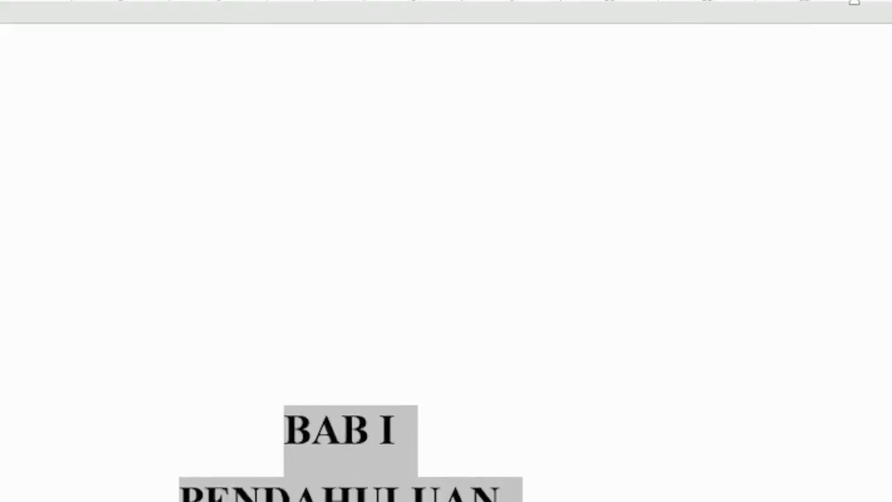
left_click(360, 446)
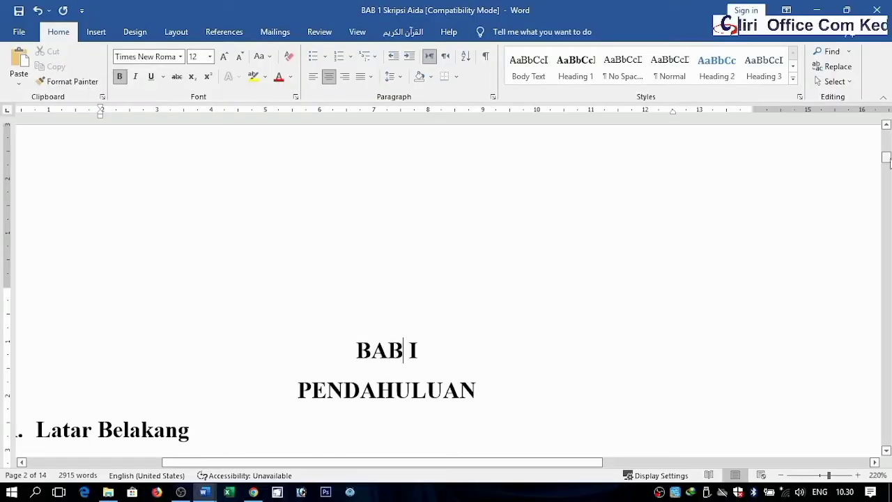
Step: Examine the uneven right edge of the first paragraph under Latar Belakang
left_click_drag(886, 159, 886, 158)
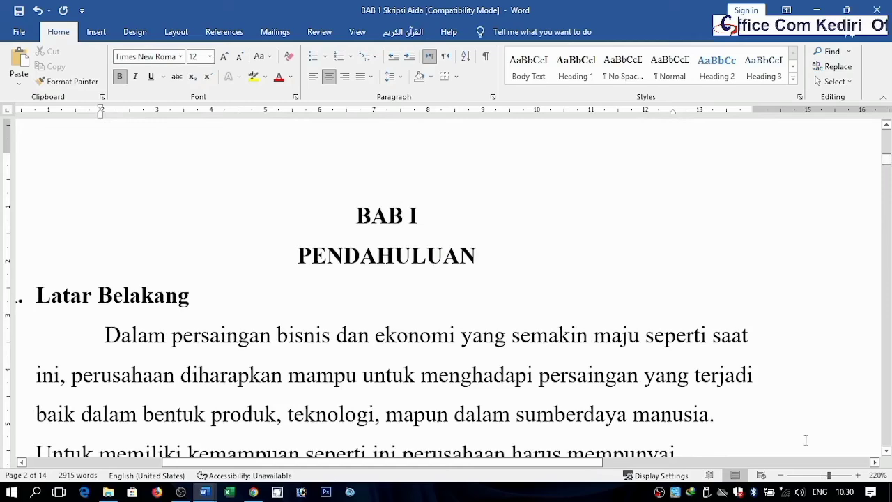
left_click(780, 475)
left_click(780, 474)
left_click(780, 474)
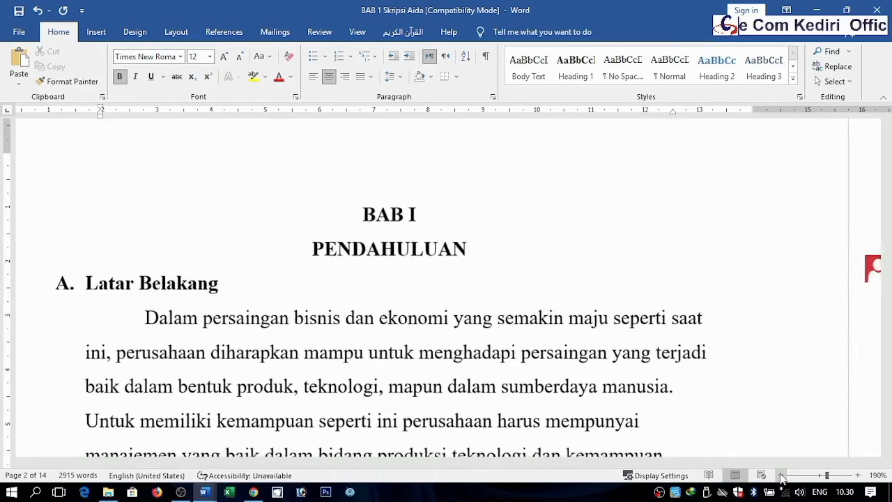
left_click(780, 474)
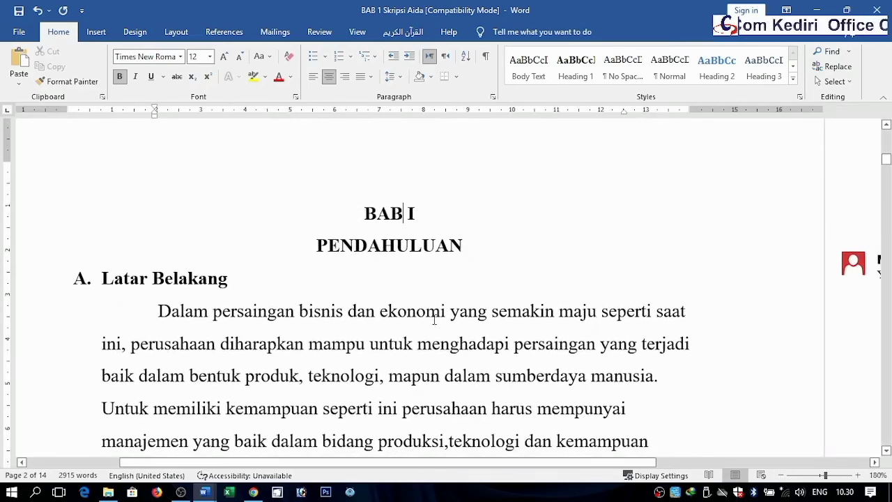
left_click(268, 311)
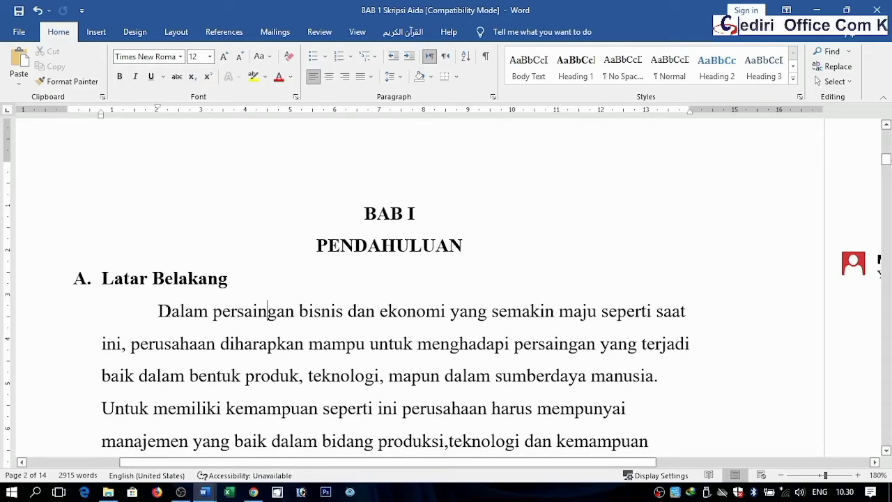
left_click_drag(158, 311, 442, 376)
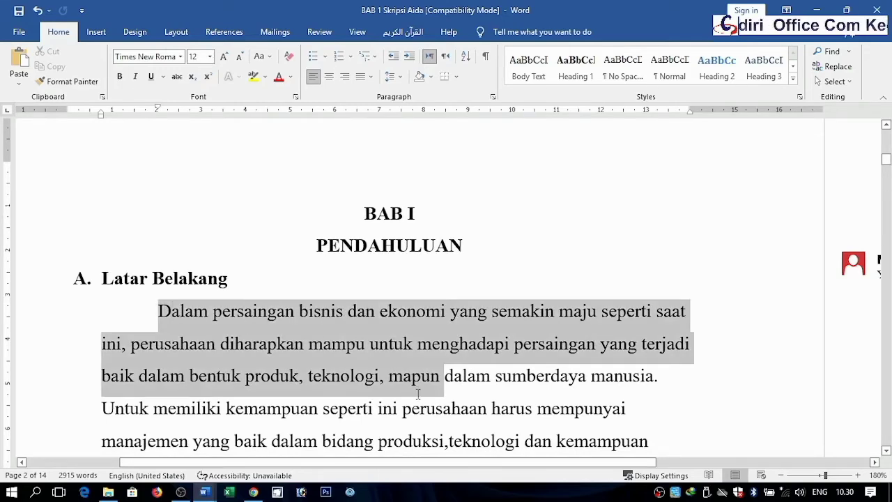
left_click(554, 312)
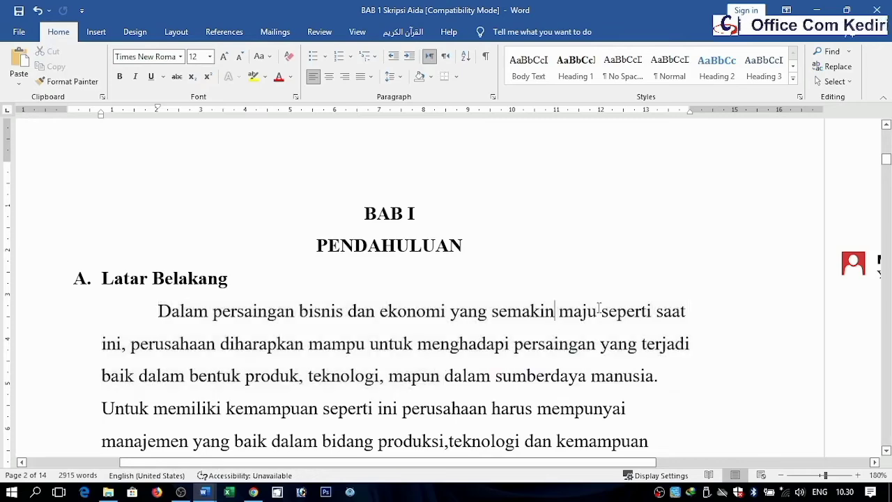
left_click(688, 324)
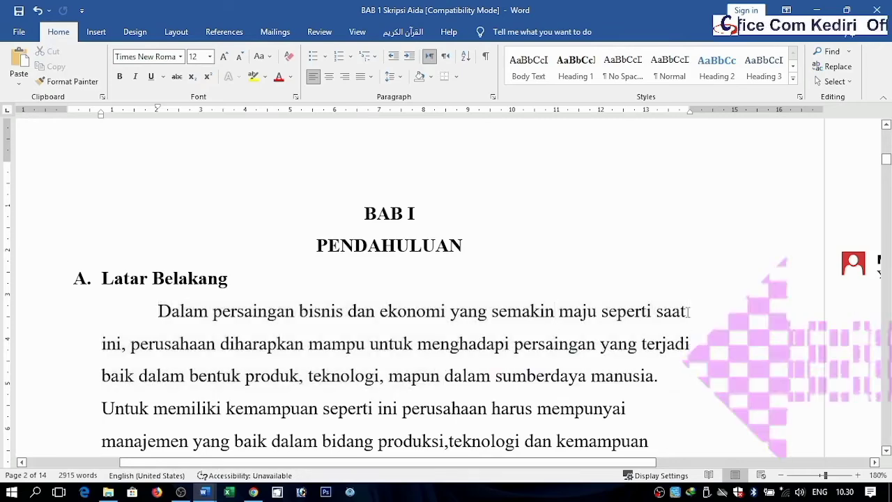
left_click(686, 392)
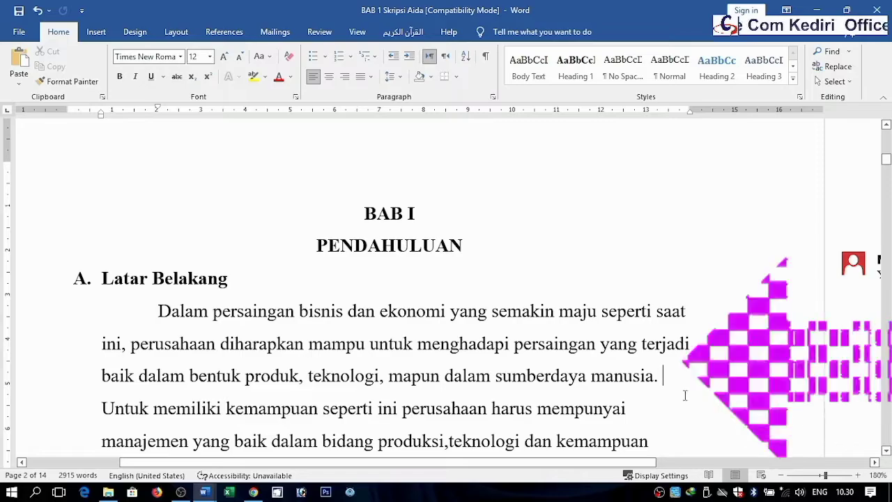
left_click(672, 432)
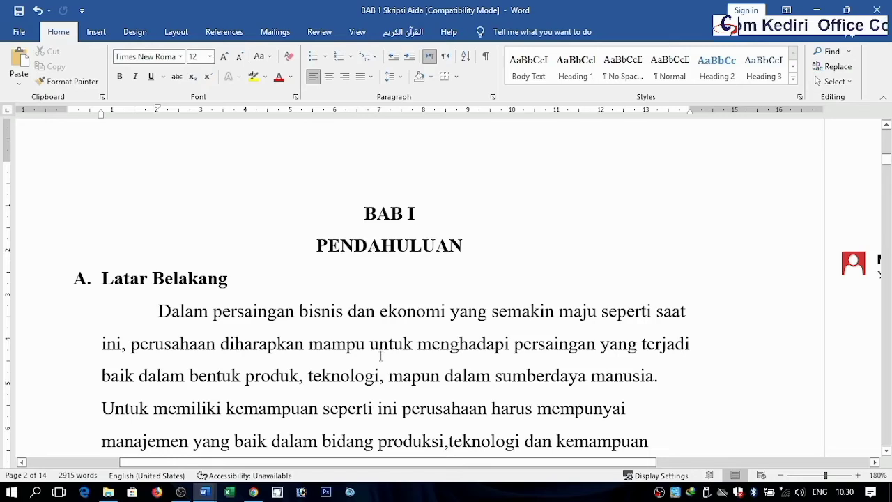
Step: Justify the first paragraph under Latar Belakang
left_click(370, 78)
left_click(383, 93)
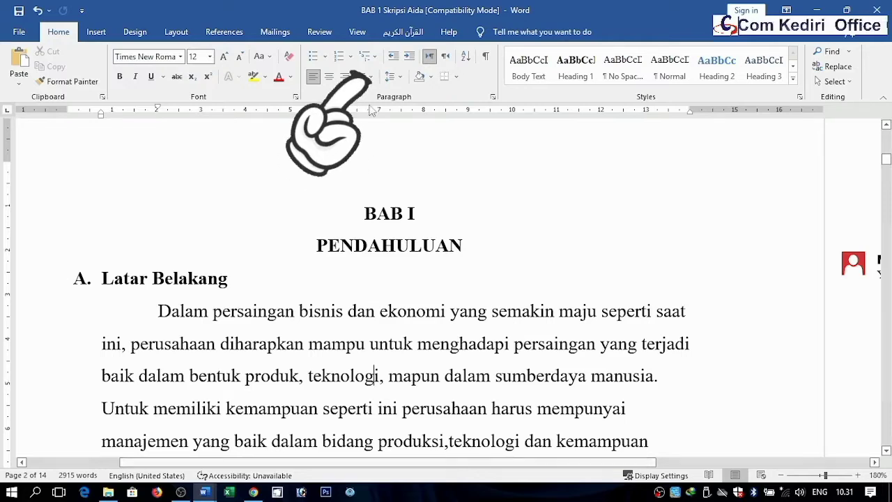
left_click(367, 82)
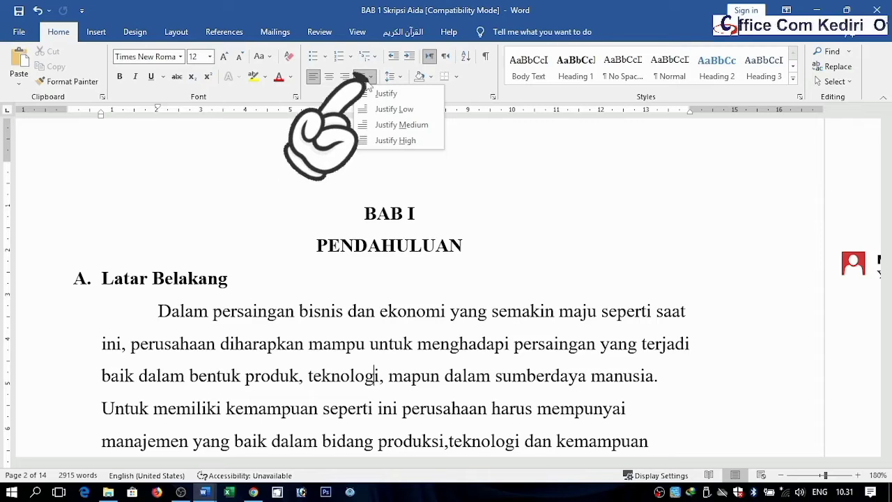
left_click(379, 94)
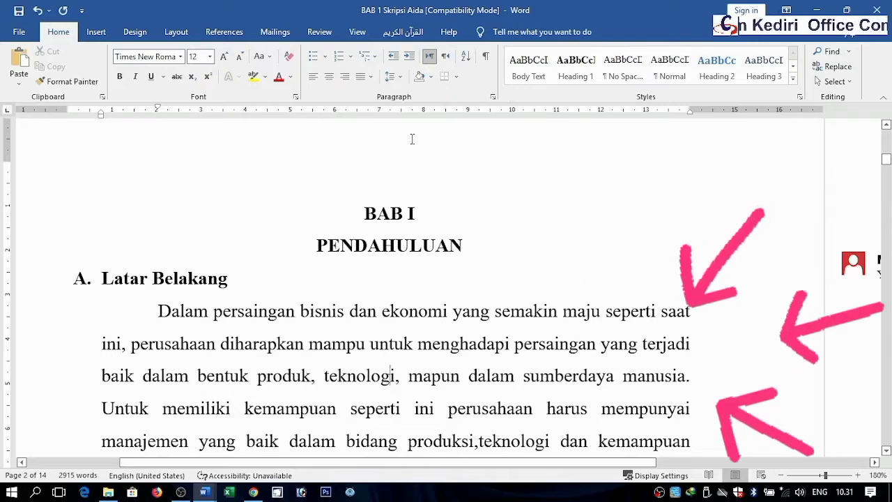
left_click(315, 78)
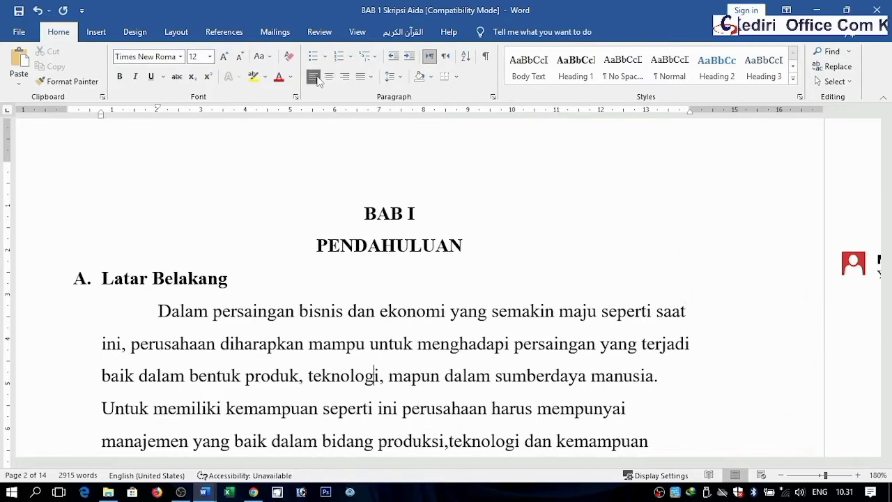
left_click(362, 78)
left_click(376, 93)
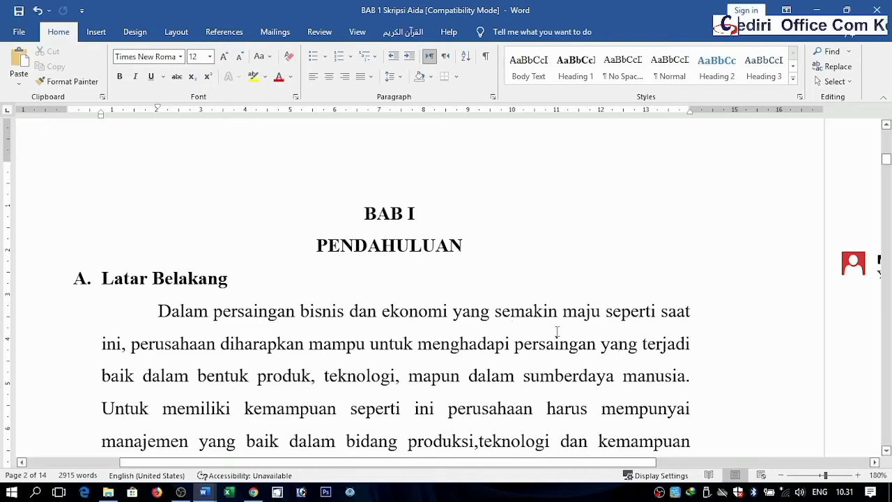
Step: Make the phrase "bisnis dan ekonomi" in the first paragraph italic and bold
left_click_drag(316, 245, 367, 249)
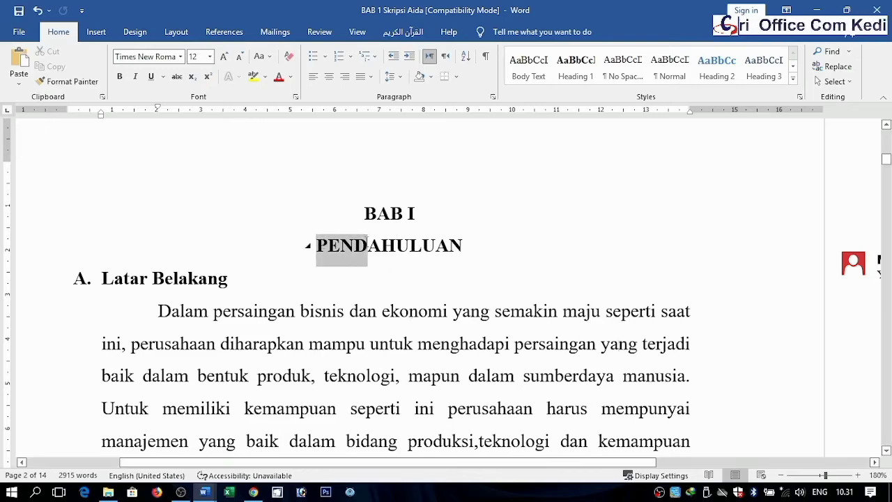
left_click(381, 311)
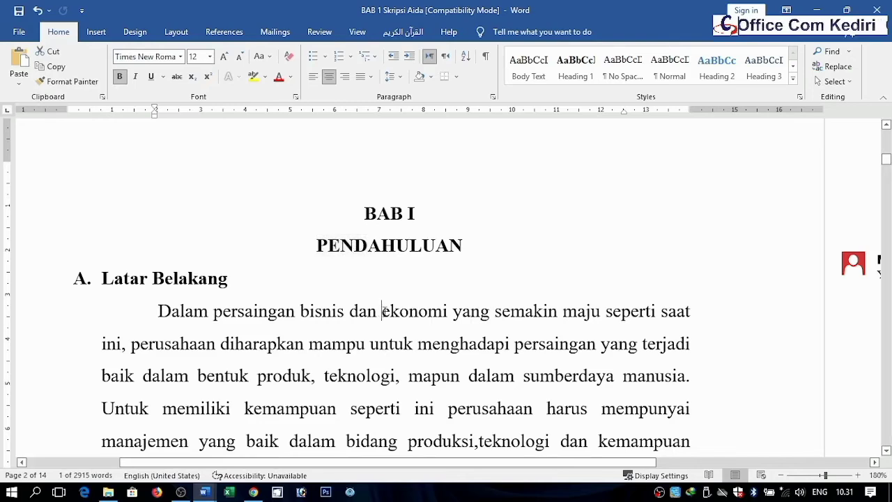
left_click_drag(382, 310, 447, 311)
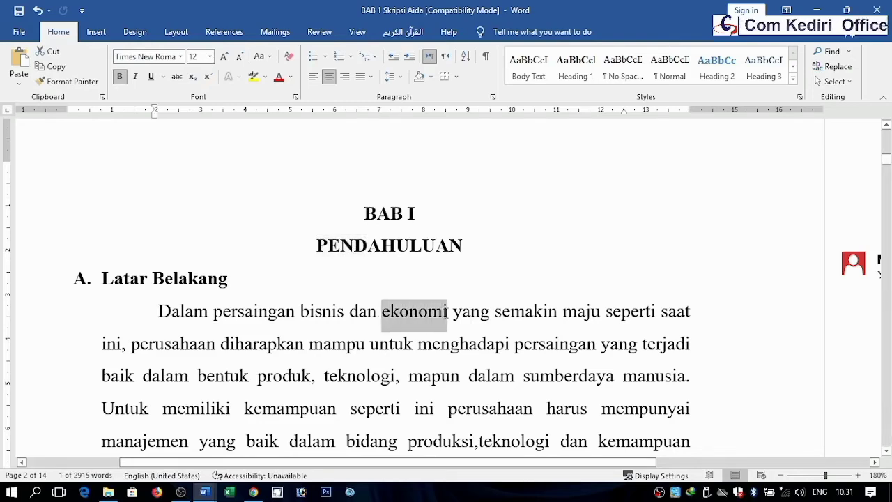
left_click(301, 310)
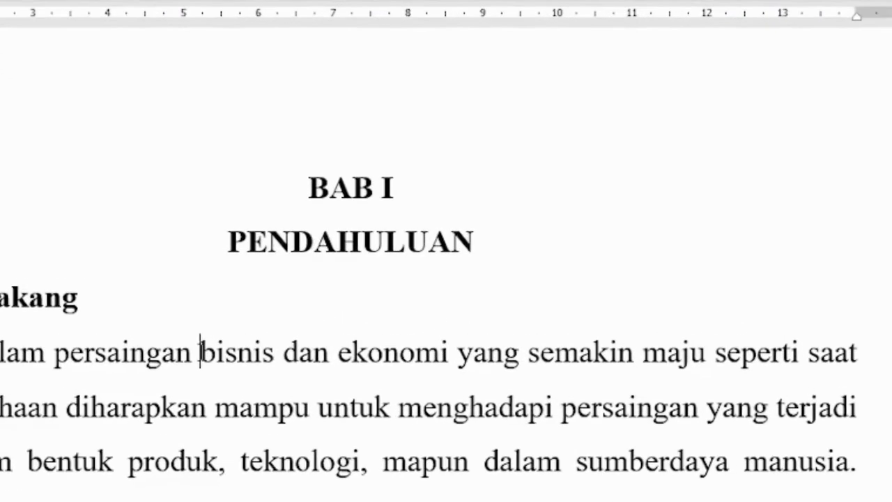
key("shift+Right")
key("shift+Right")
key("shift+Right")
key("shift+Right")
key("shift+Right")
key("shift+Right")
key("shift+Right")
key("shift+Right")
key("shift+Right")
key("shift+Right")
key("shift+Right")
key("shift+Right")
key("shift+Right")
key("shift+Right")
key("shift+Right")
key("shift+Right")
key("shift+Right")
key("shift+Right")
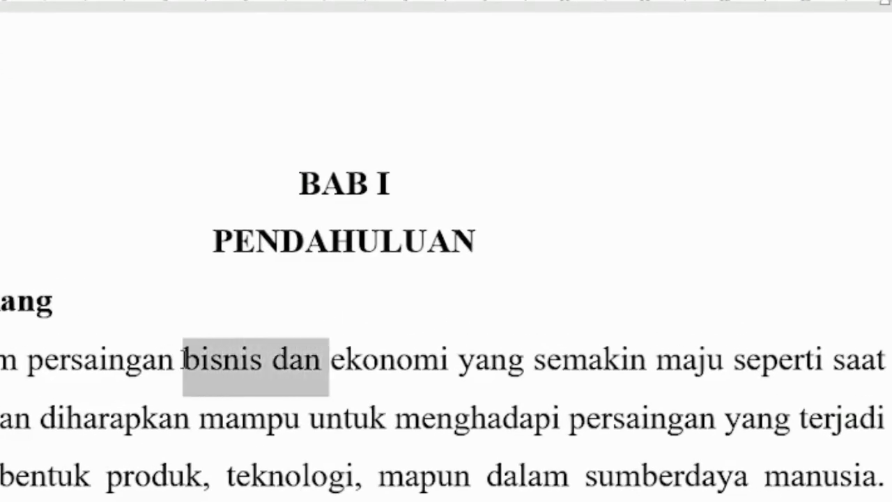
key("shift+Right")
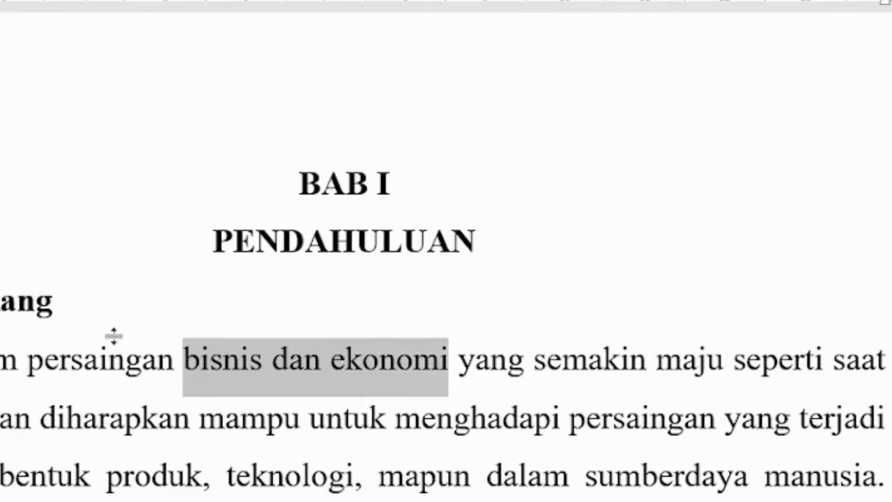
key("ctrl+i")
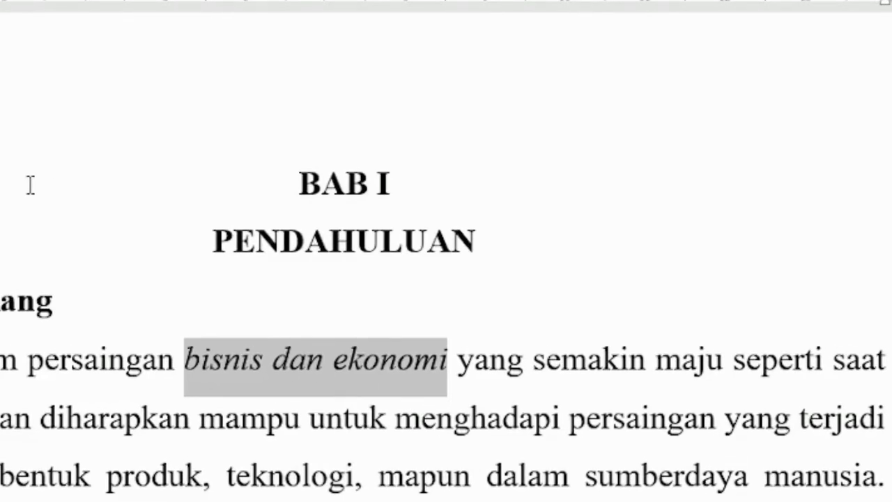
key("ctrl+b")
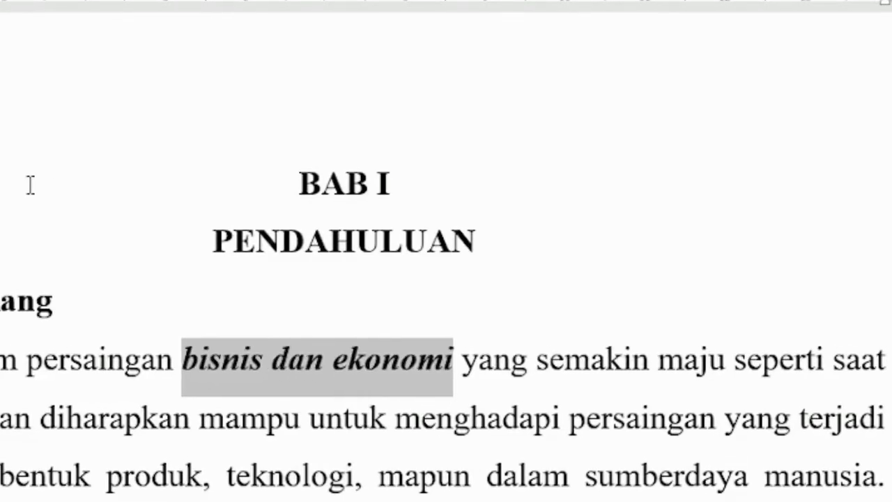
left_click(412, 386)
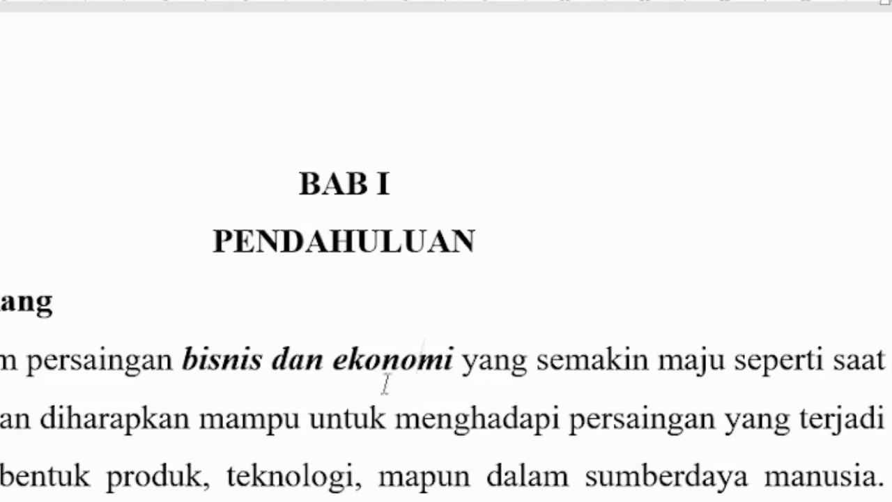
Step: Underline the phrase "bisnis dan ekonomi"
left_click_drag(183, 360, 379, 344)
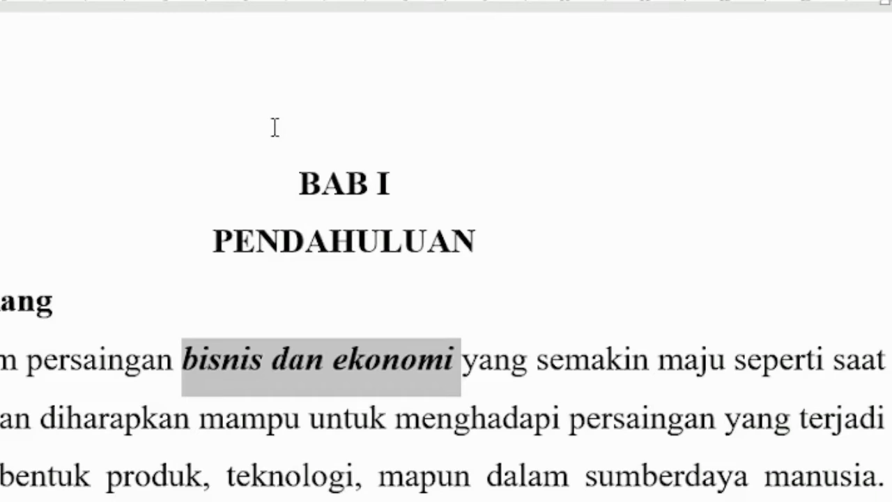
key("ctrl+u")
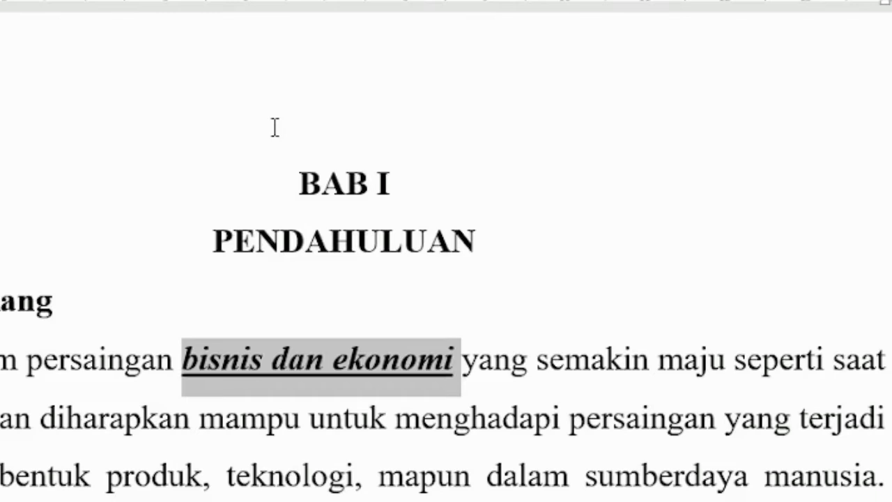
left_click(464, 369)
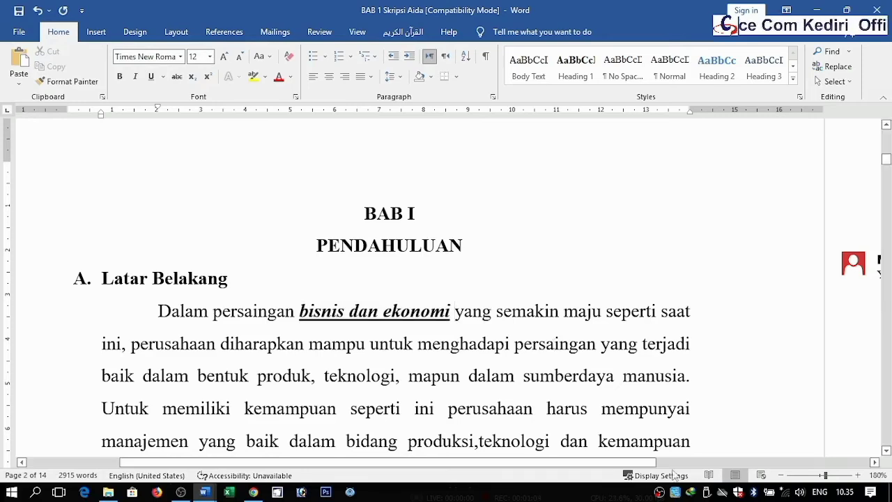
Step: Justify the paragraph beginning "Dalam mencapai tujuan"
left_click(780, 475)
left_click(781, 475)
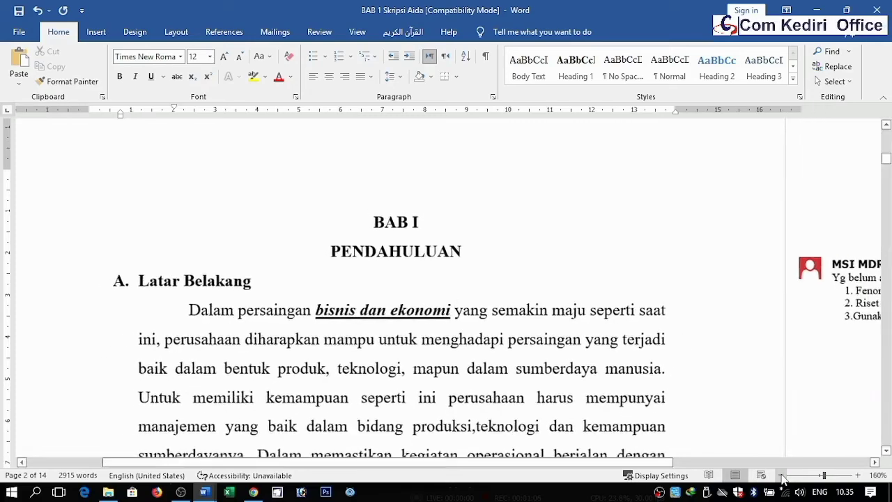
left_click(781, 475)
left_click_drag(639, 464, 602, 464)
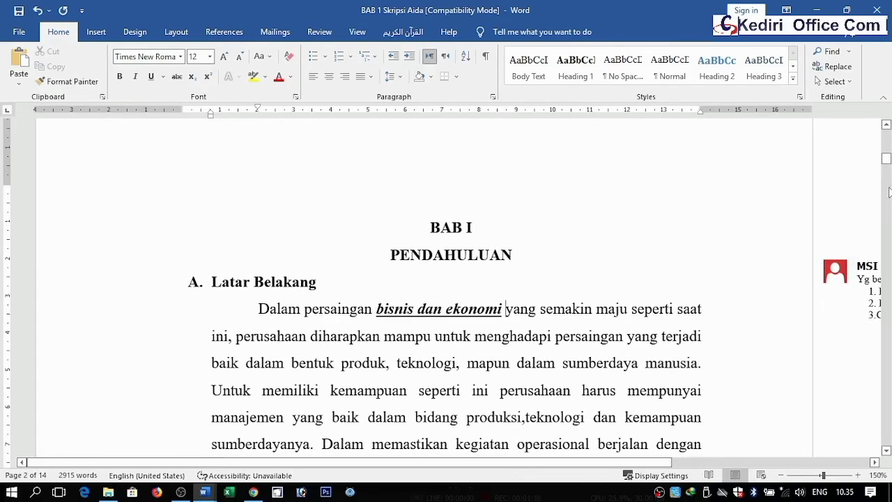
left_click_drag(886, 159, 886, 165)
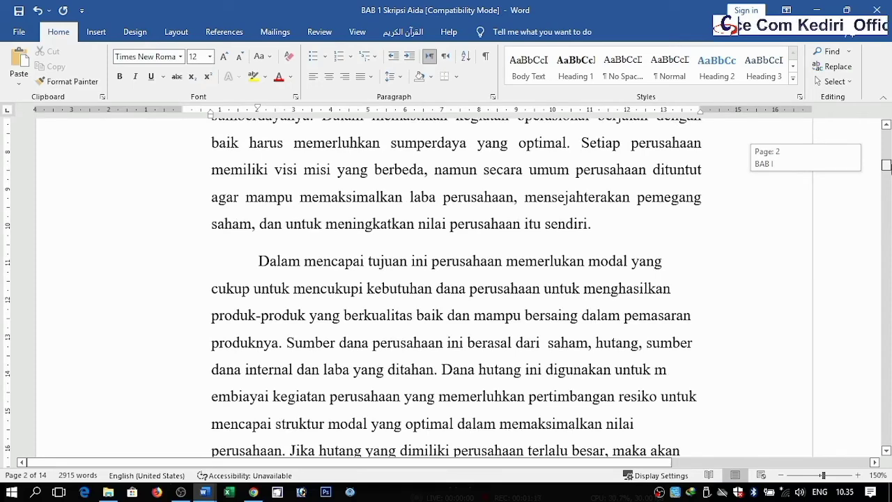
left_click_drag(886, 165, 886, 167)
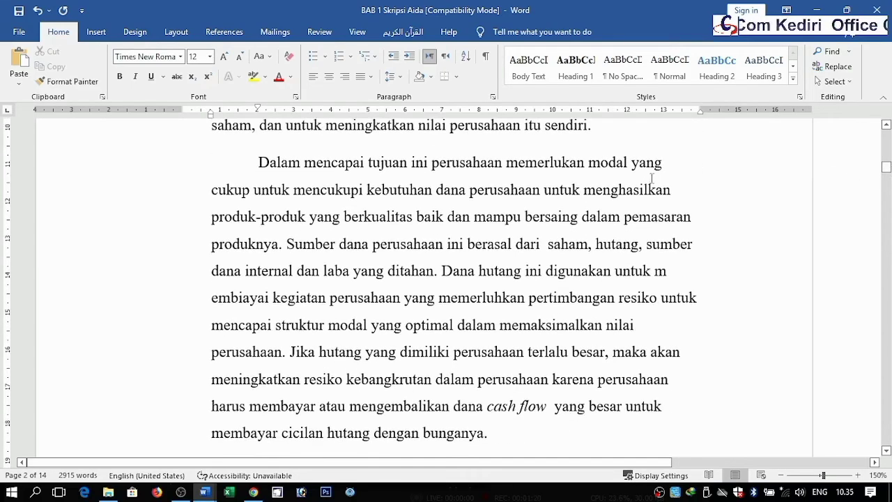
left_click(631, 164)
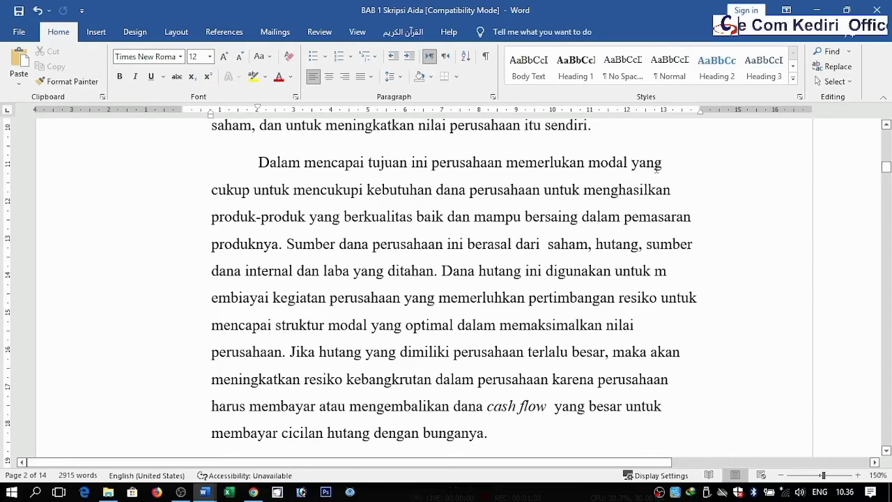
left_click_drag(655, 166, 662, 322)
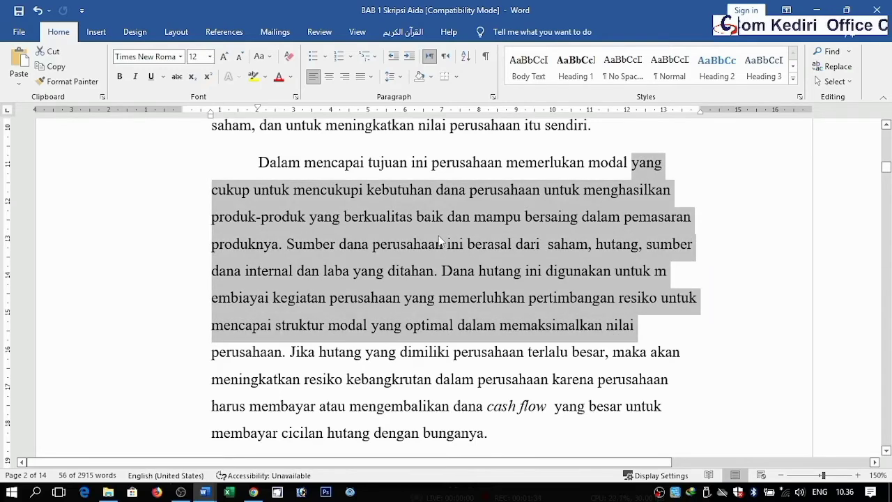
left_click(436, 244)
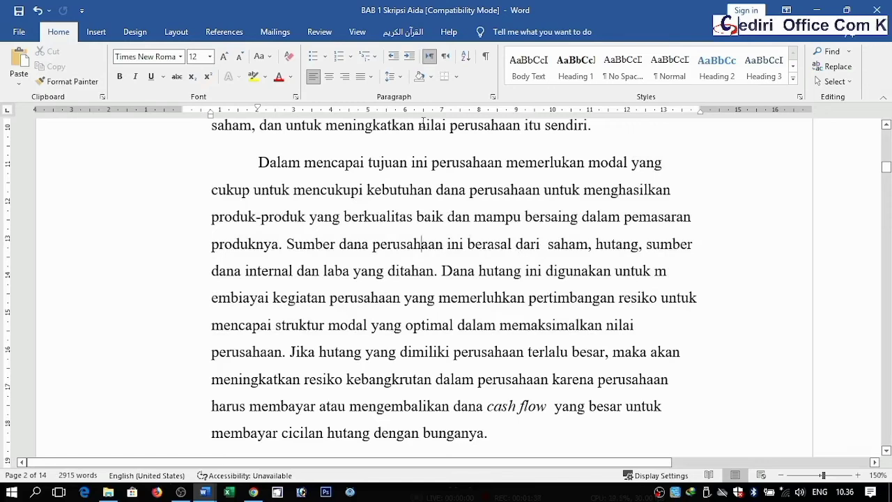
left_click(372, 78)
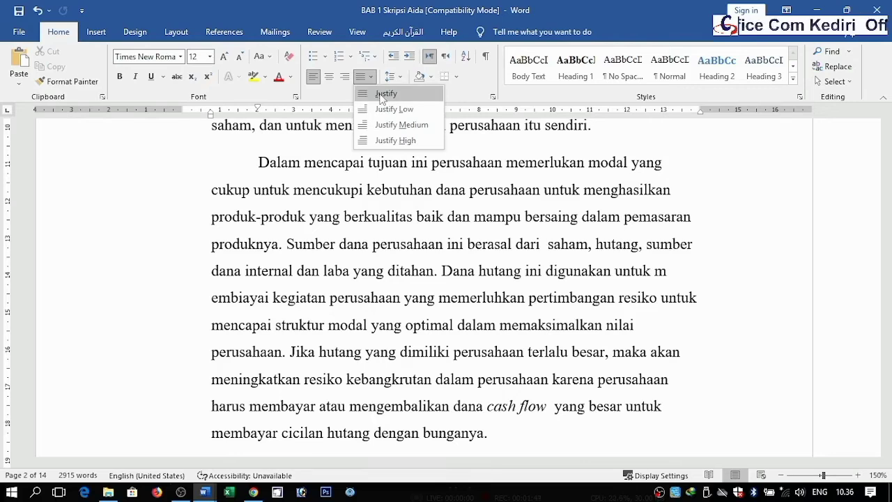
left_click(382, 95)
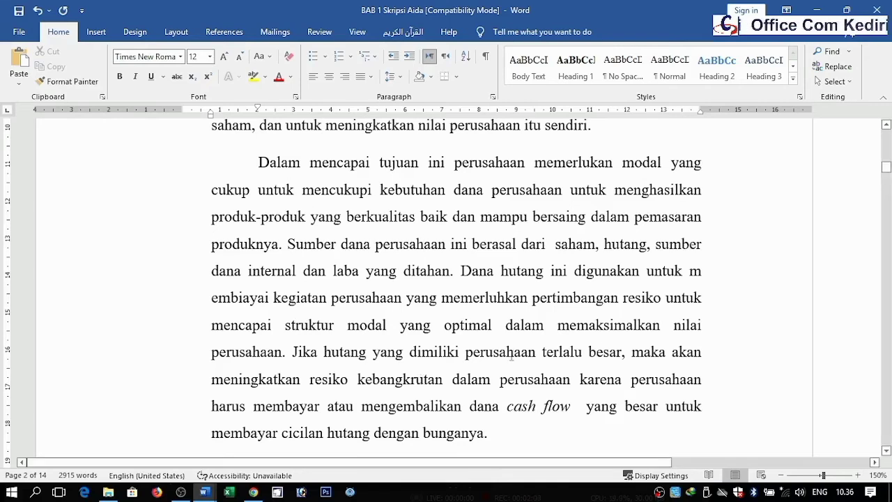
Step: Copy the text from "meningkatkan resiko kebangkrutan" to the end of the paragraph ending "dengan bunganya."
left_click_drag(885, 167, 885, 174)
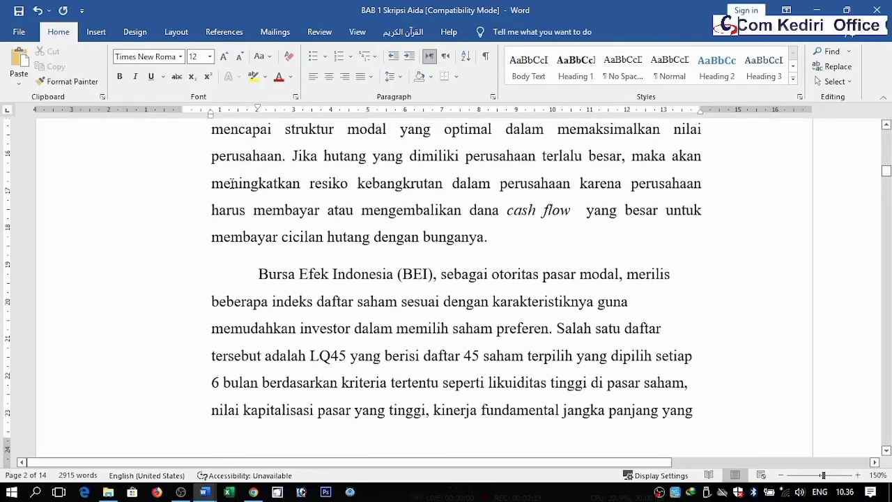
left_click_drag(211, 183, 609, 228)
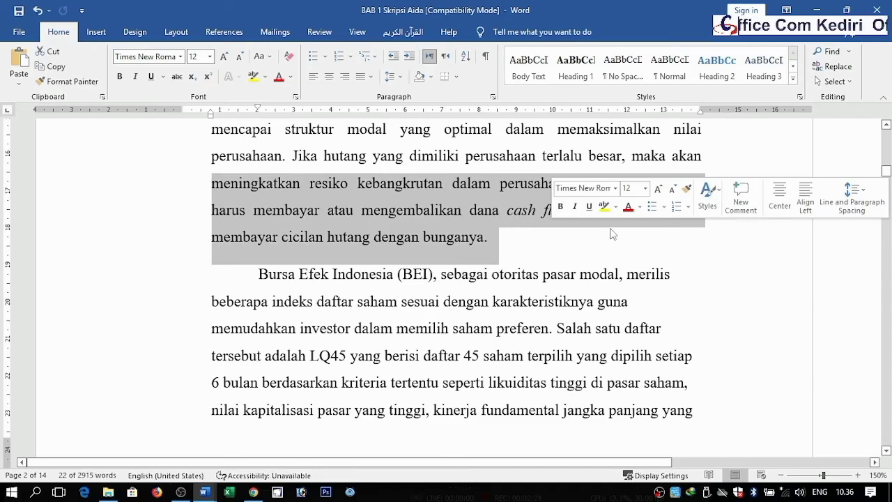
left_click(283, 158)
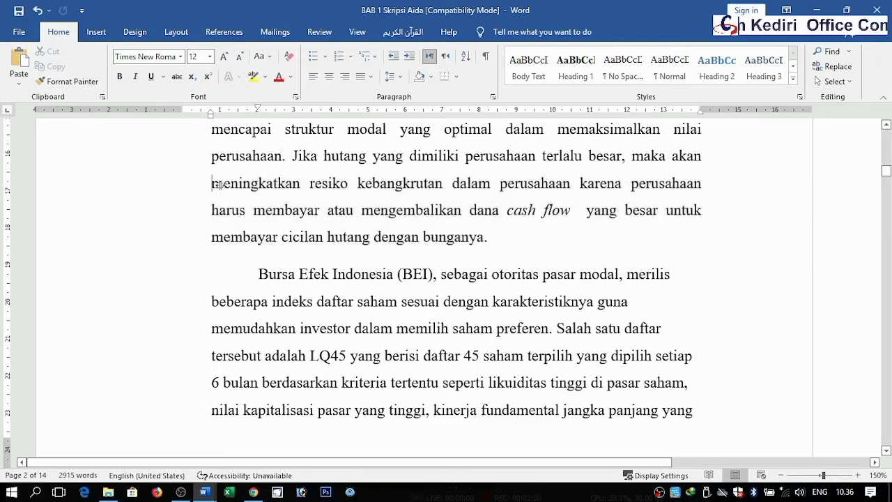
left_click(213, 183)
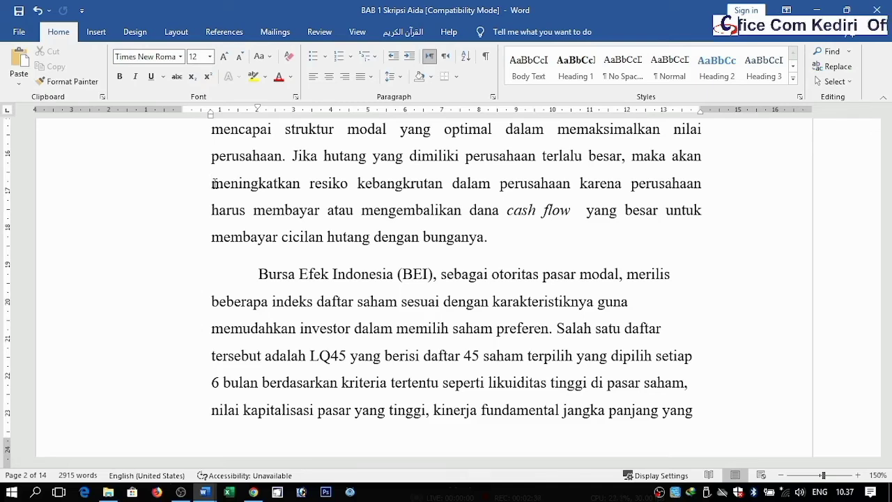
key("shift+Right")
key("shift+Right")
key("shift+Right")
key("shift+Right")
key("shift+Right")
key("shift+Right")
key("shift+Right")
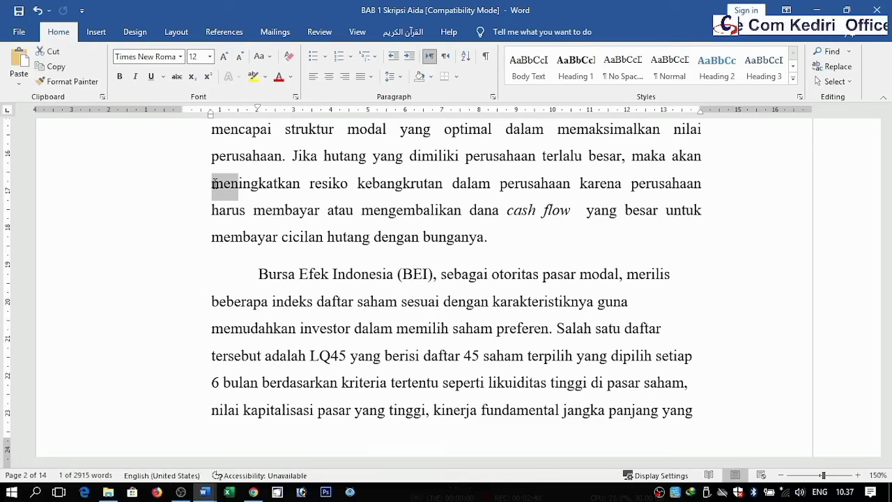
key("shift+Down")
key("shift+Down")
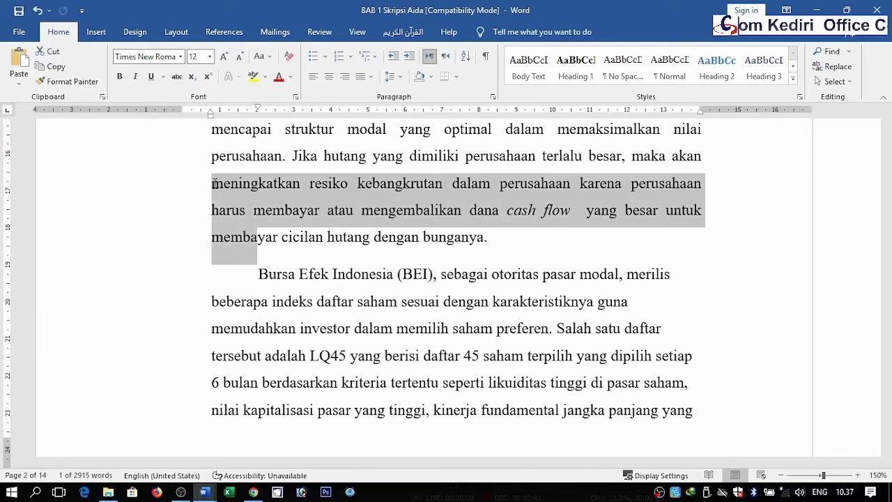
key("shift+Right")
key("shift+Right")
key("shift+Right")
key("shift+Right")
key("shift+Right")
key("shift+Right")
key("shift+Right")
key("shift+Right")
key("shift+Right")
key("shift+Right")
key("shift+Right")
key("shift+Right")
key("shift+Right")
key("shift+Right")
key("shift+Right")
key("shift+Right")
key("shift+Right")
key("shift+Right")
key("shift+Right")
key("shift+Right")
key("shift+Right")
key("shift+Right")
key("shift+Right")
key("shift+Right")
key("shift+Right")
key("shift+Right")
key("shift+Right")
key("shift+Right")
key("shift+Right")
key("shift+Right")
key("shift+Right")
key("shift+Right")
key("shift+Right")
key("shift+Right")
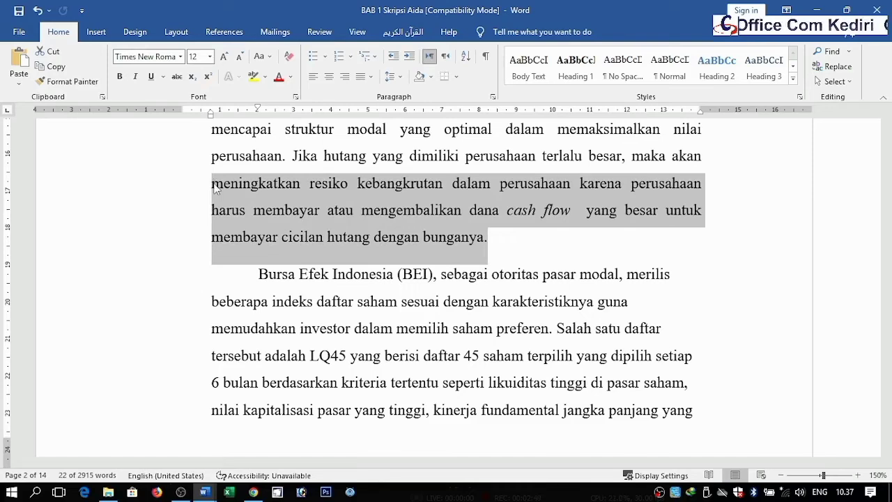
key("ctrl+c")
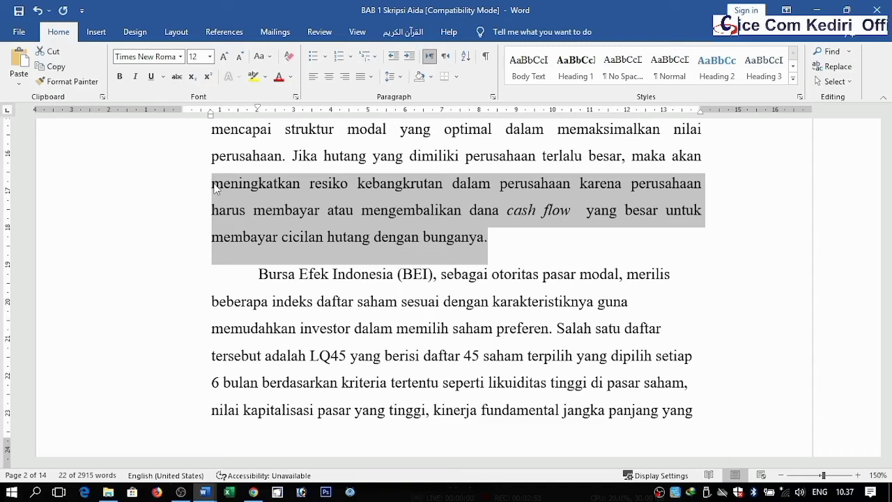
Step: Insert an empty paragraph after the paragraph ending "dengan bunganya." and save the document
left_click(502, 240)
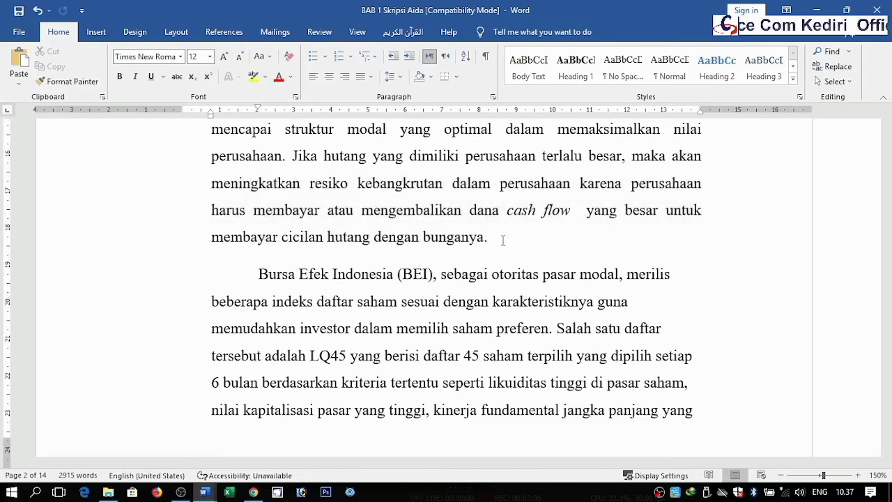
key("Return")
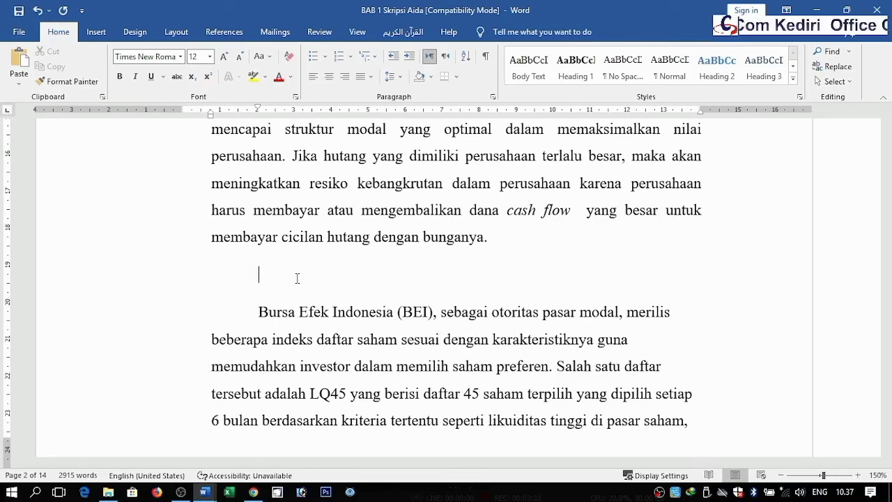
key("ctrl+s")
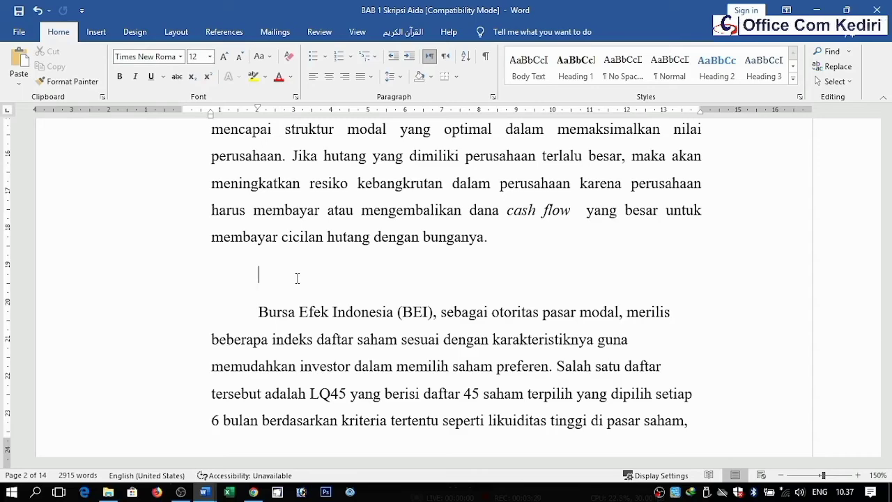
Step: Paste the copied text into the new empty paragraph
key("ctrl+v")
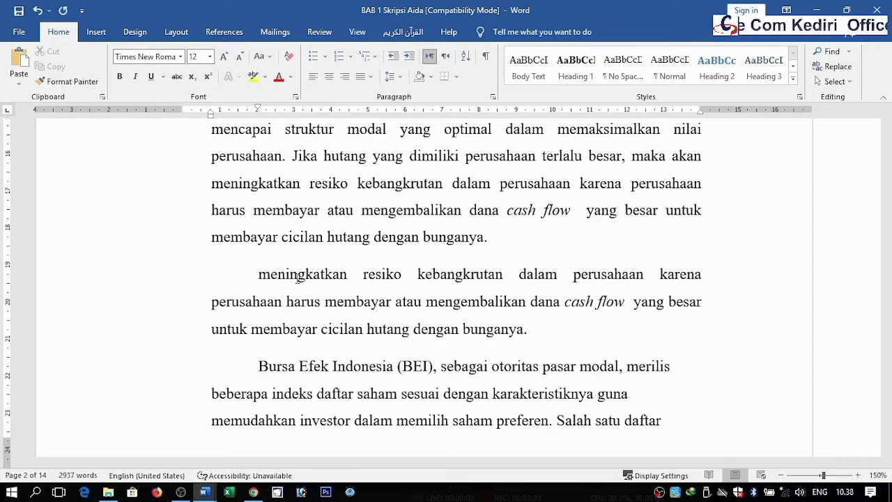
key("ctrl+z")
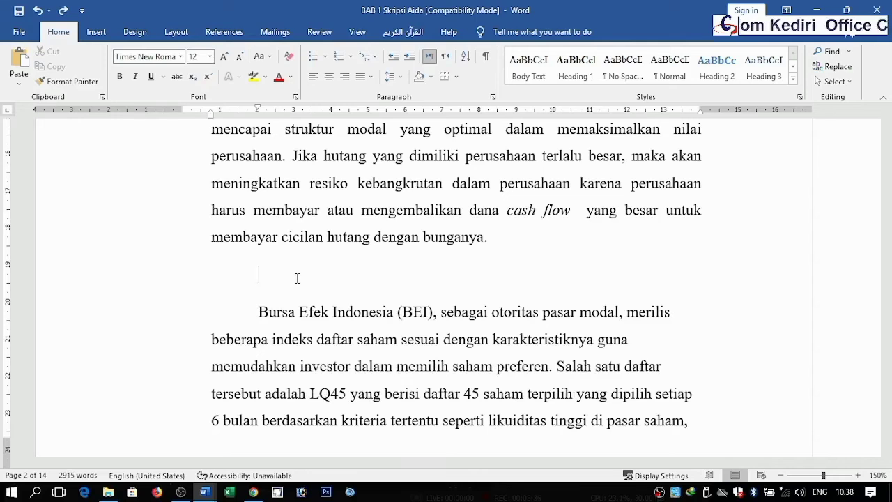
key("ctrl+v")
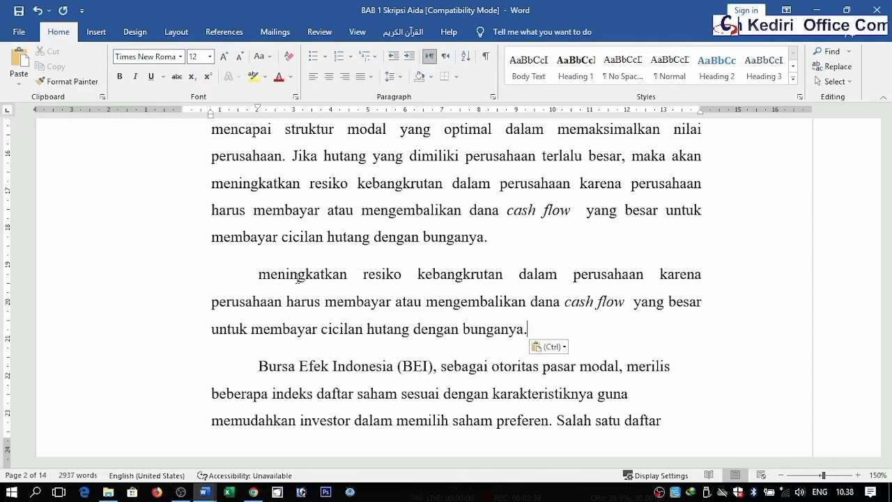